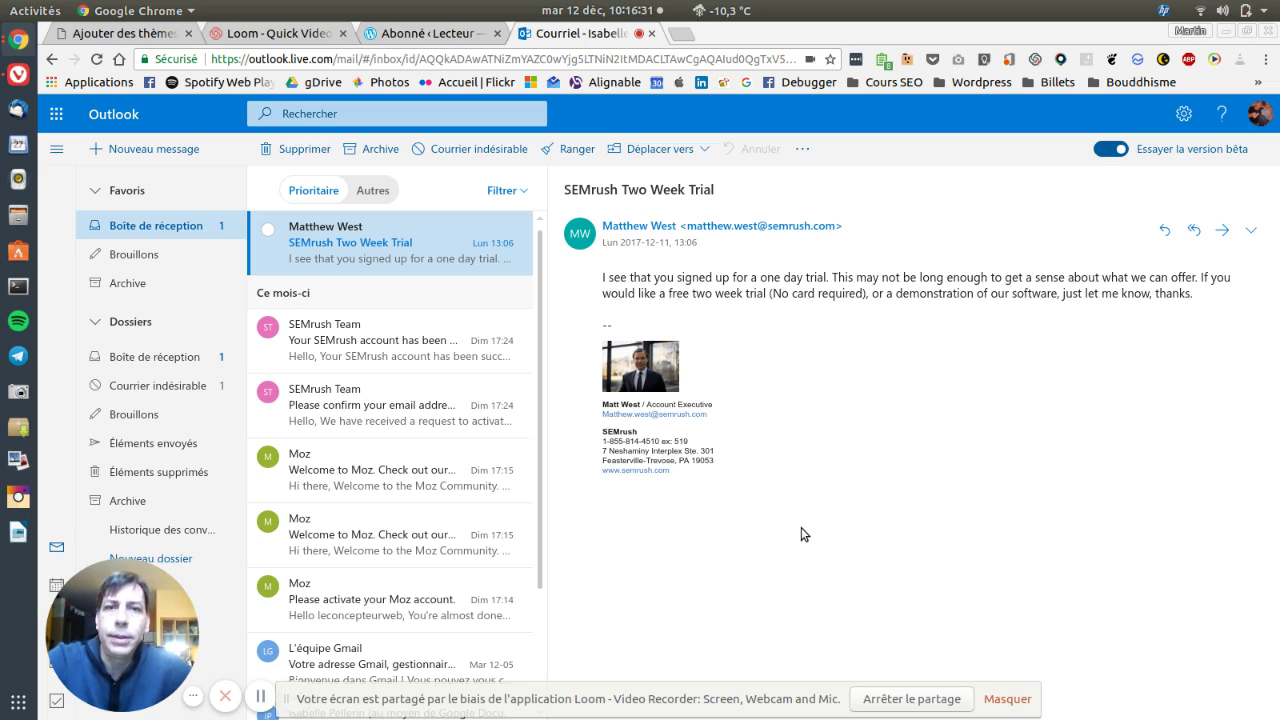
Switch from the Outlook inbox to the Vivaldi window showing the WordPress.com home page
key(alt+Tab)
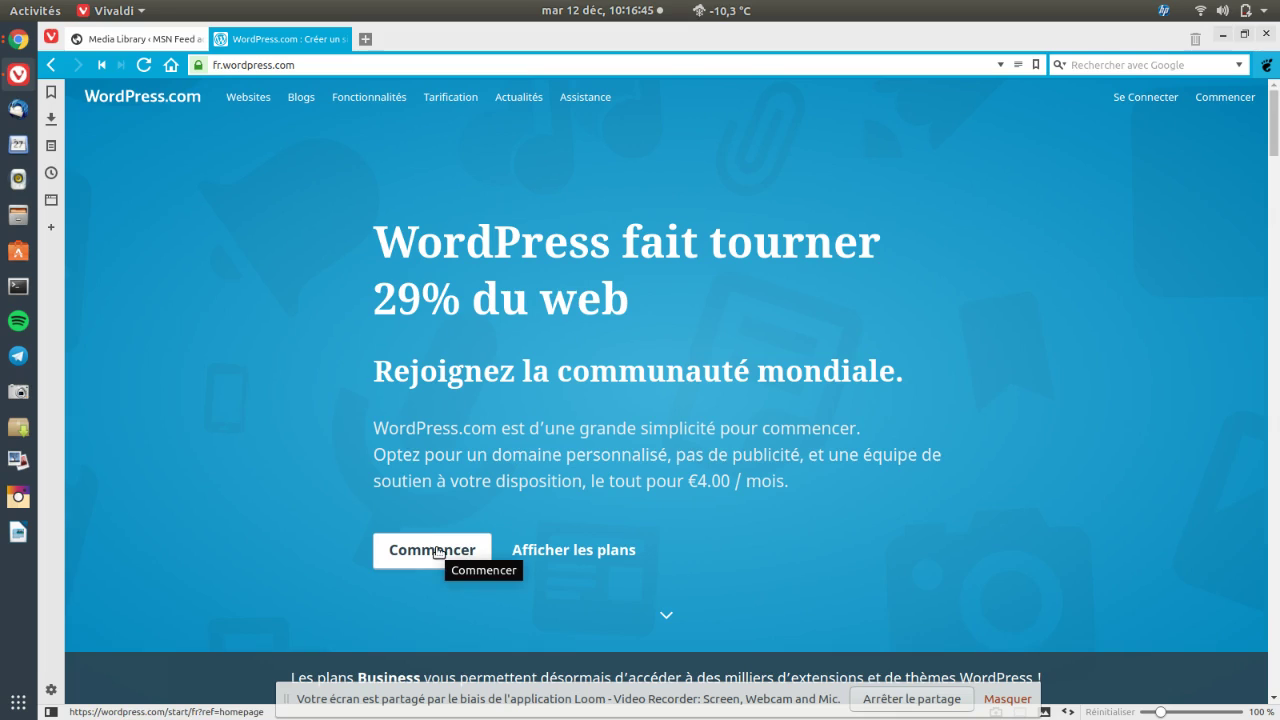
Start a new WordPress.com site, dismiss the screen-sharing notice, and choose the blog site type
click(438, 551)
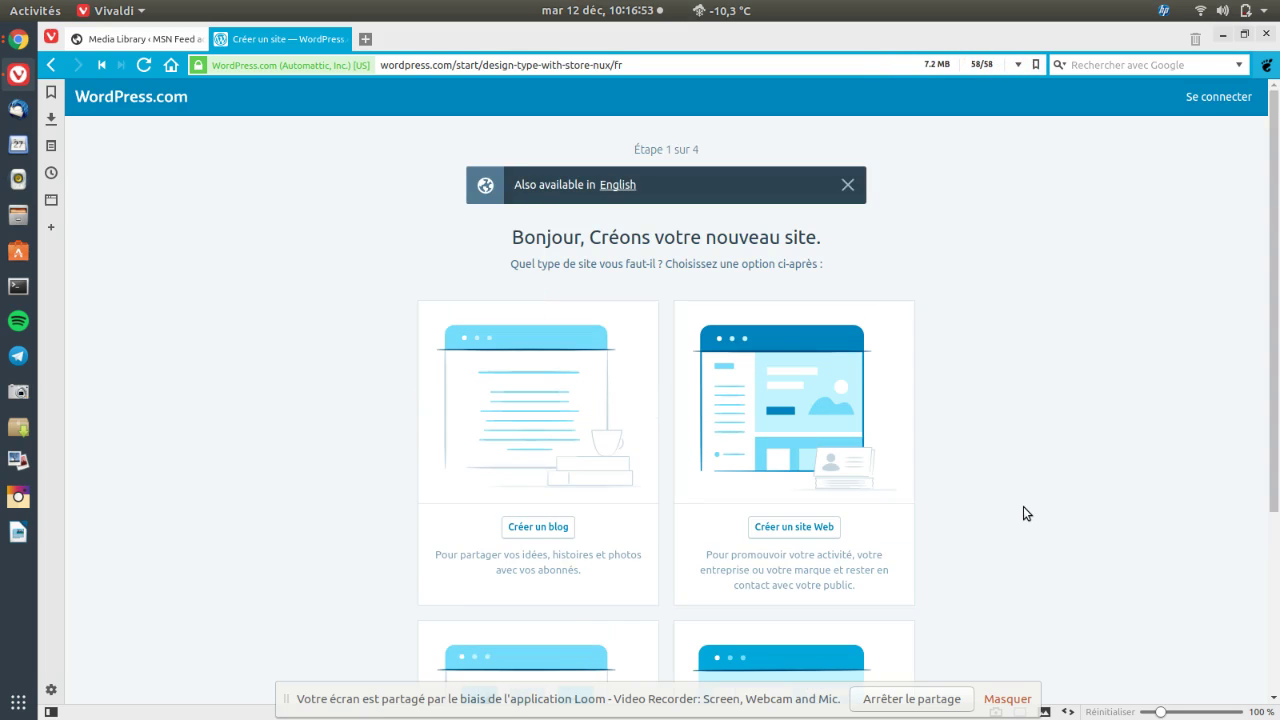
scroll(1023, 506, down, 5)
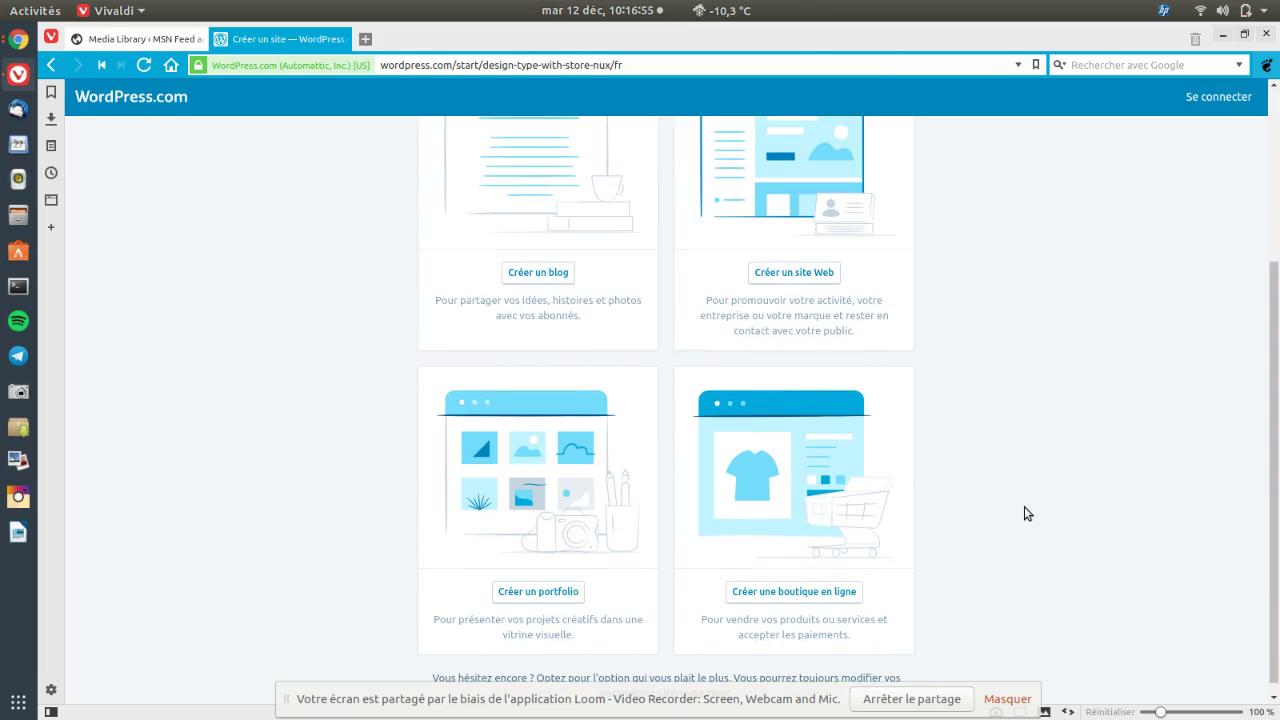
scroll(1024, 506, down, 1)
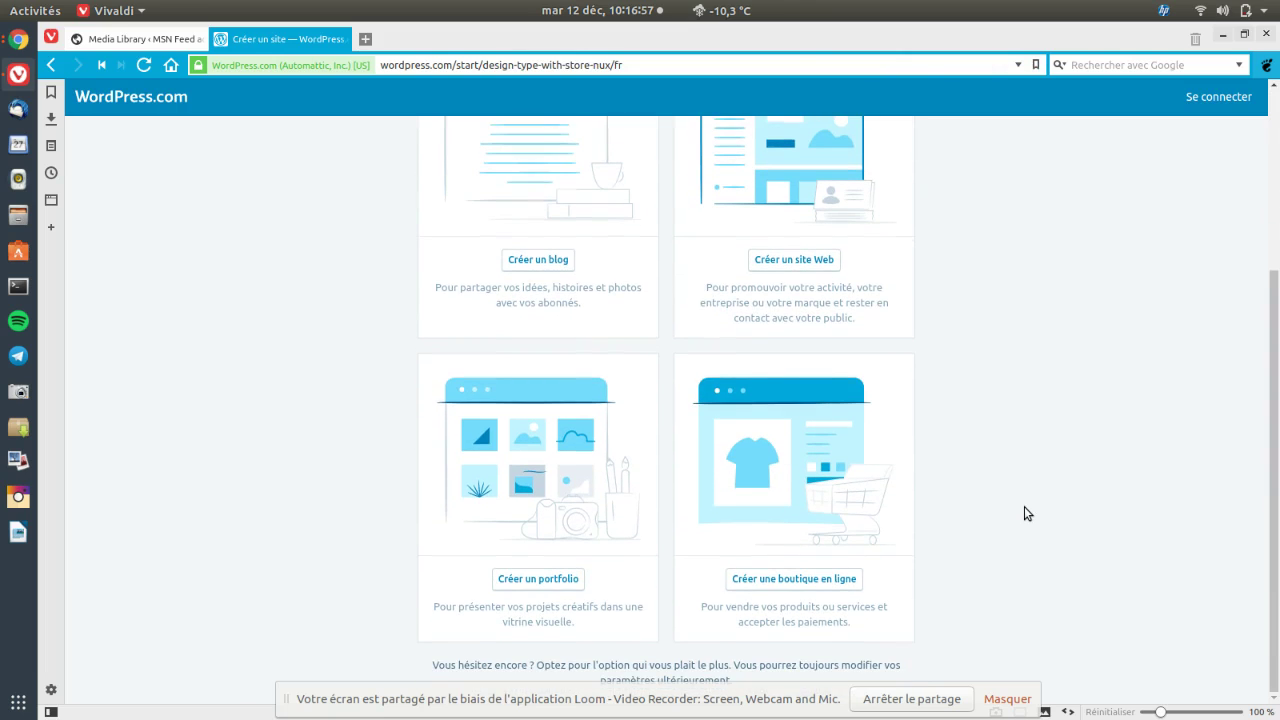
click(1008, 699)
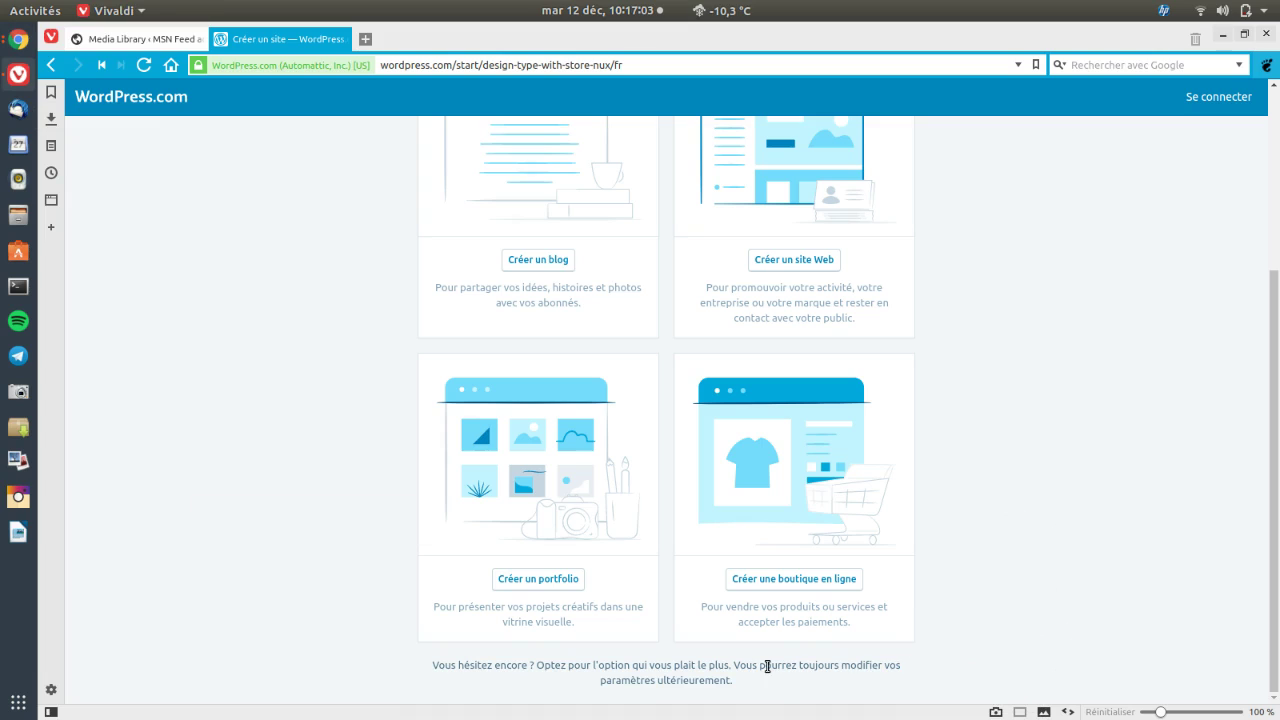
scroll(490, 260, up, 1)
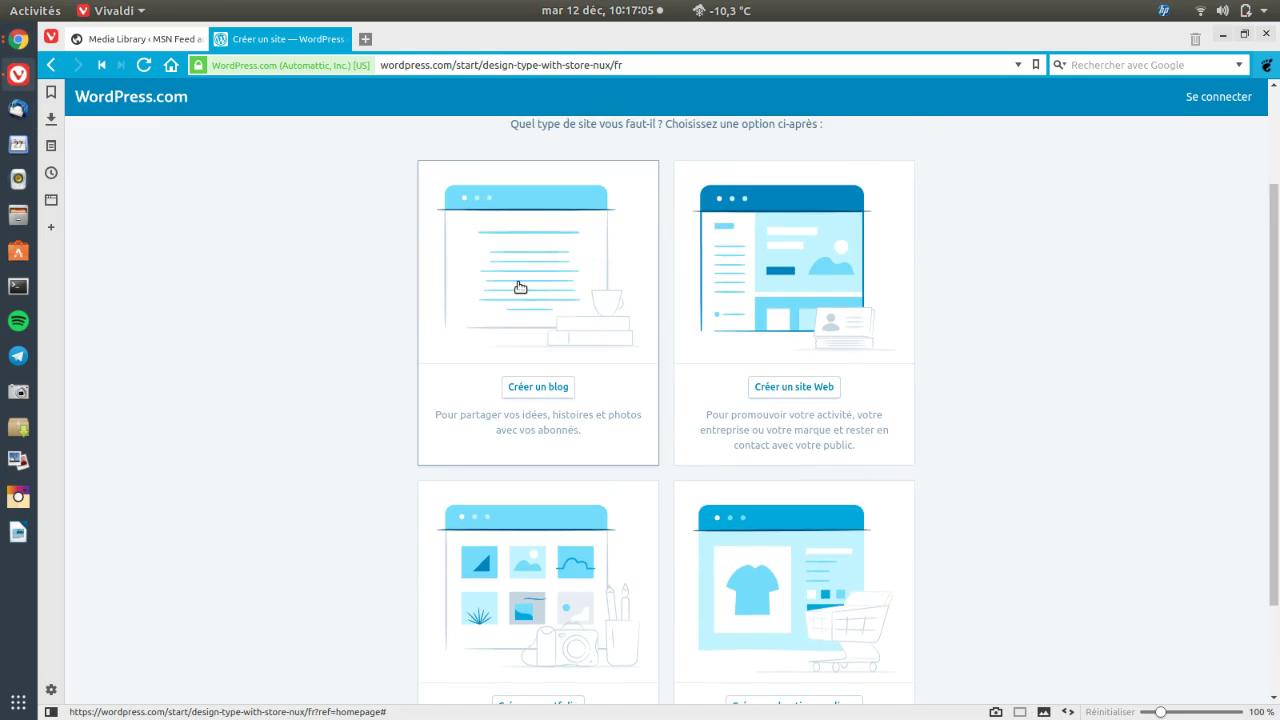
click(520, 286)
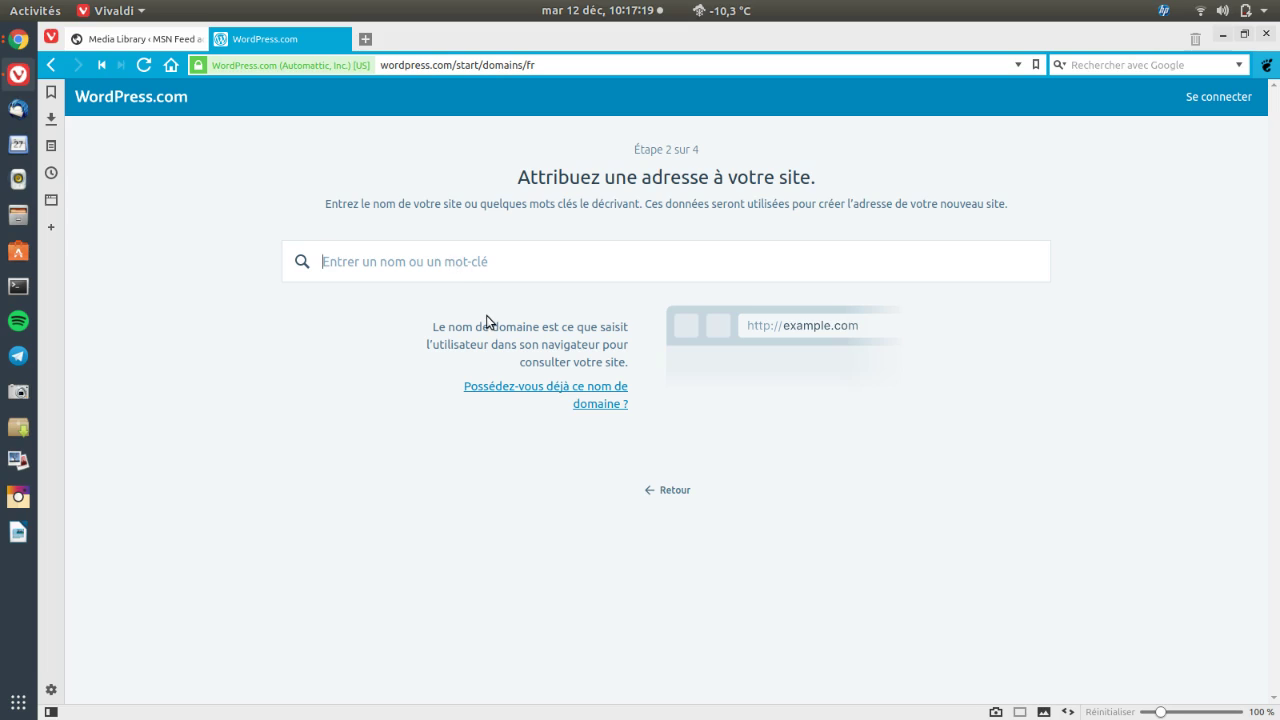
Search for the site name and select the free unsitetroismois150.wordpress.com address
text(gest)
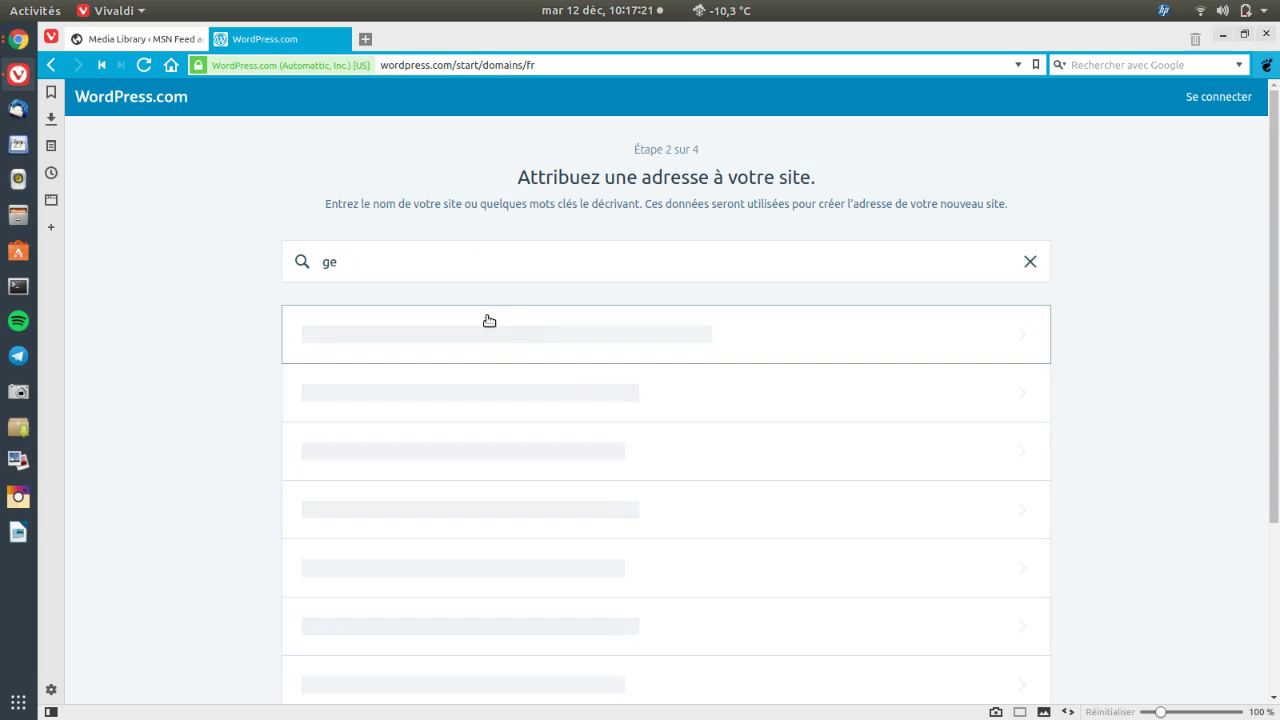
key(BackSpace)
key(BackSpace)
text(unsi)
text(te3)
key(BackSpace)
text(troismois150)
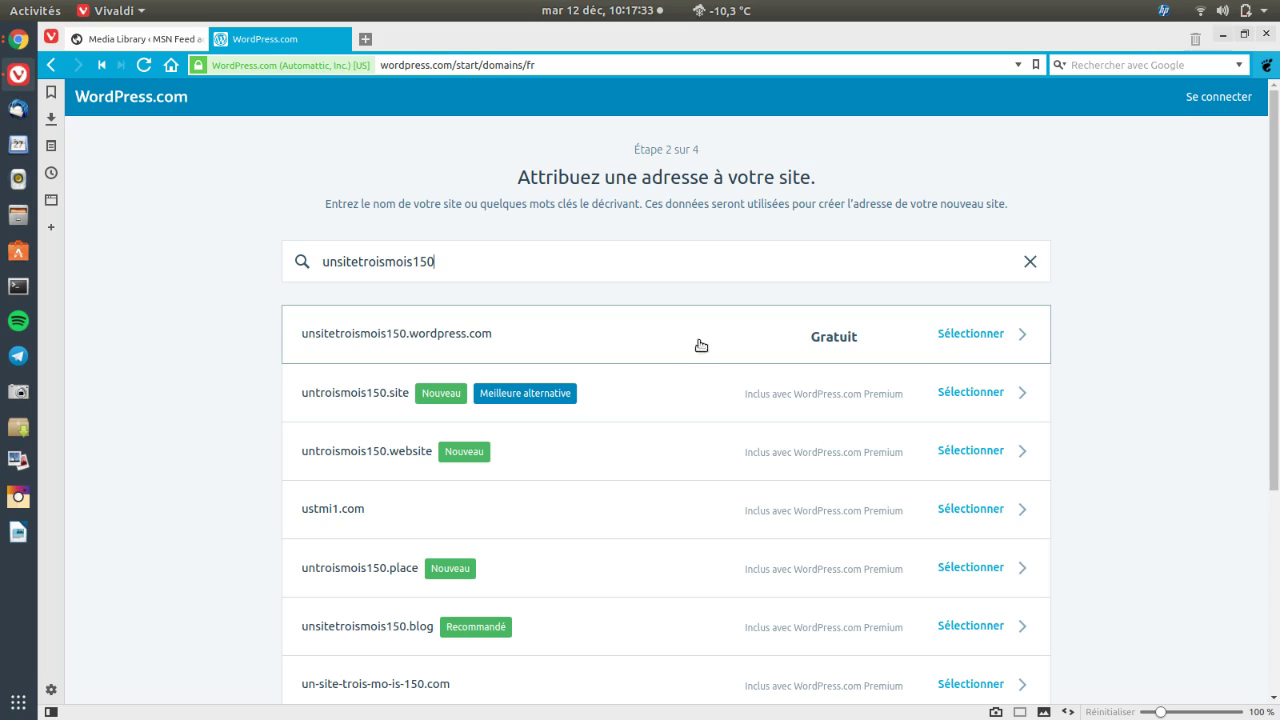
click(956, 336)
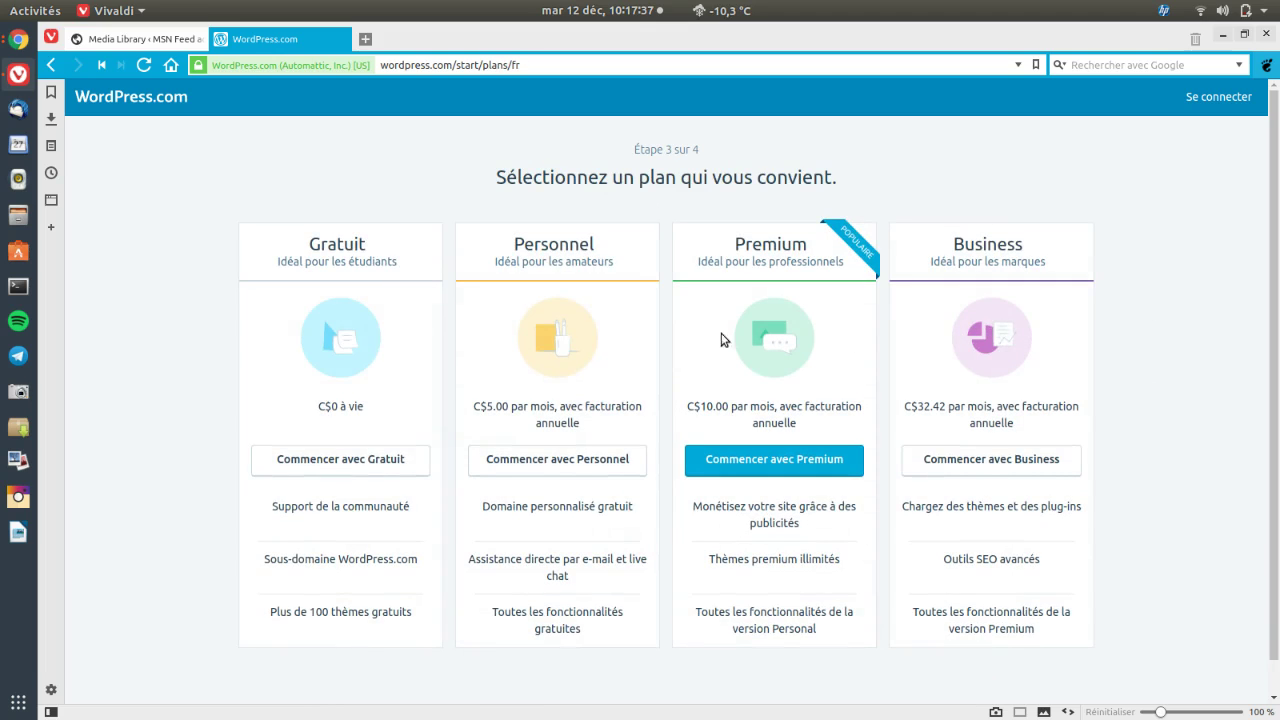
Choose the free plan, enter the account e-mail address and password, and submit the signup
click(313, 466)
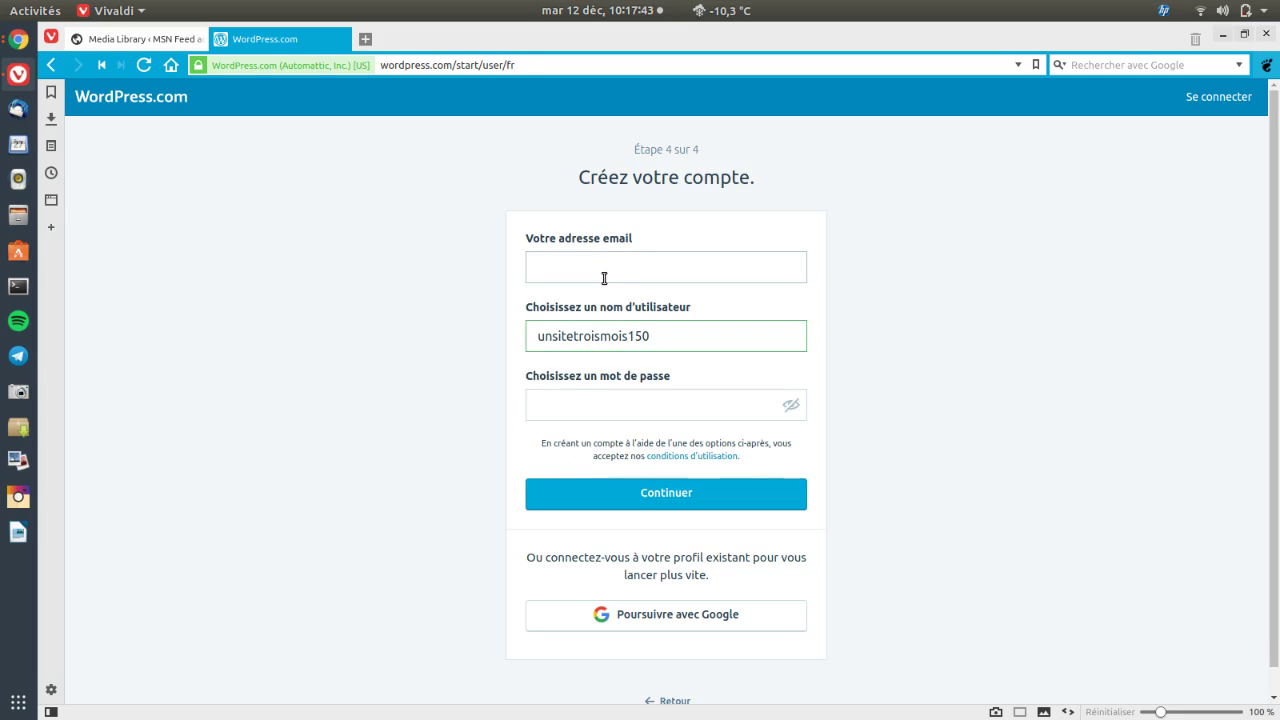
click(606, 277)
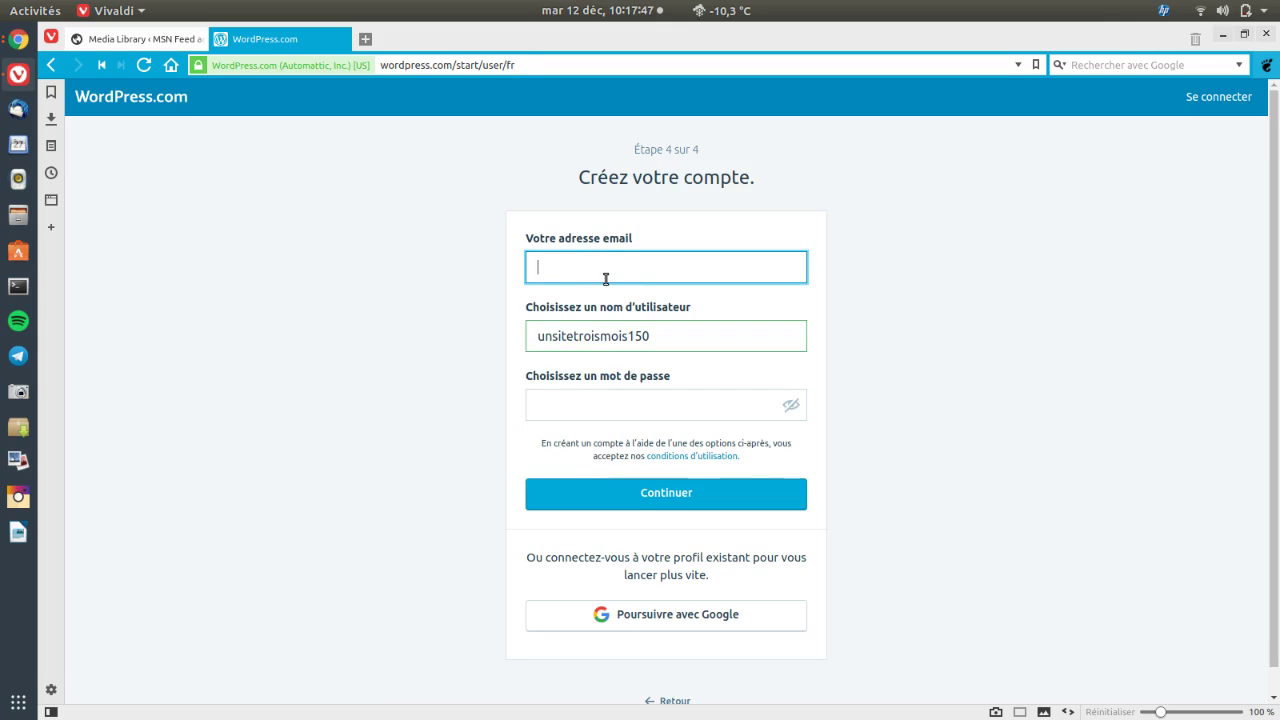
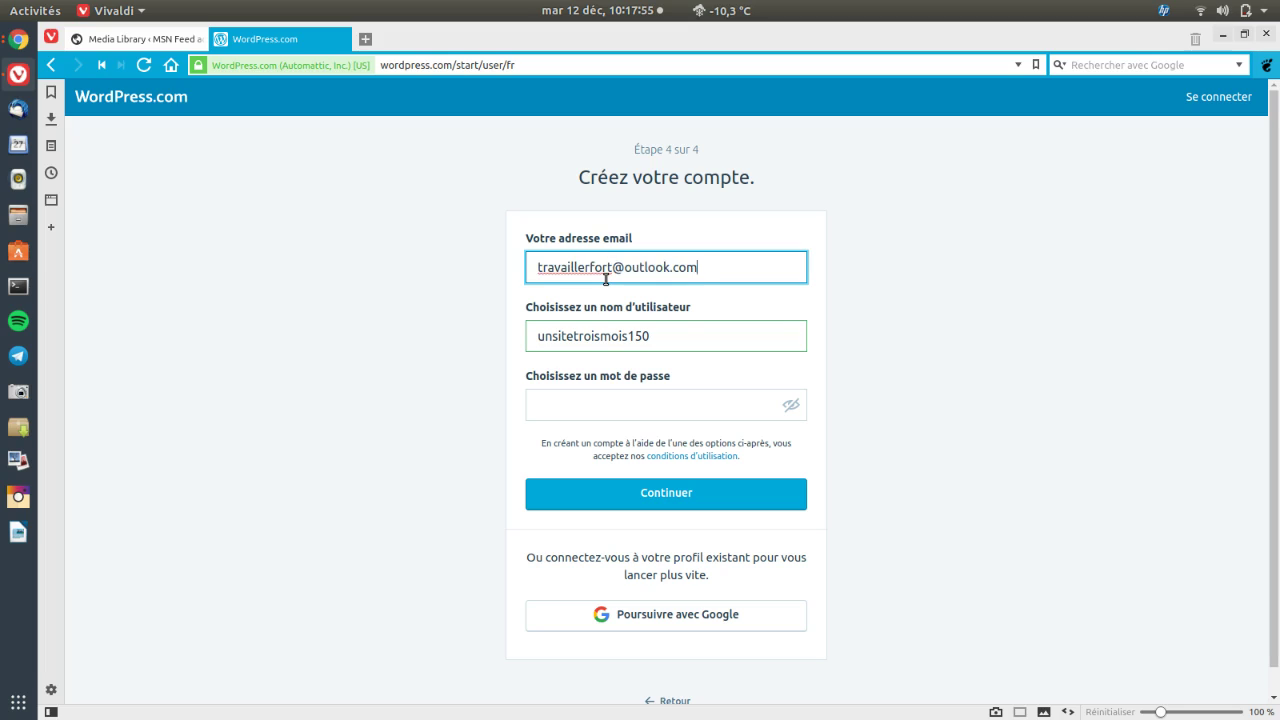
key(Tab)
click(612, 404)
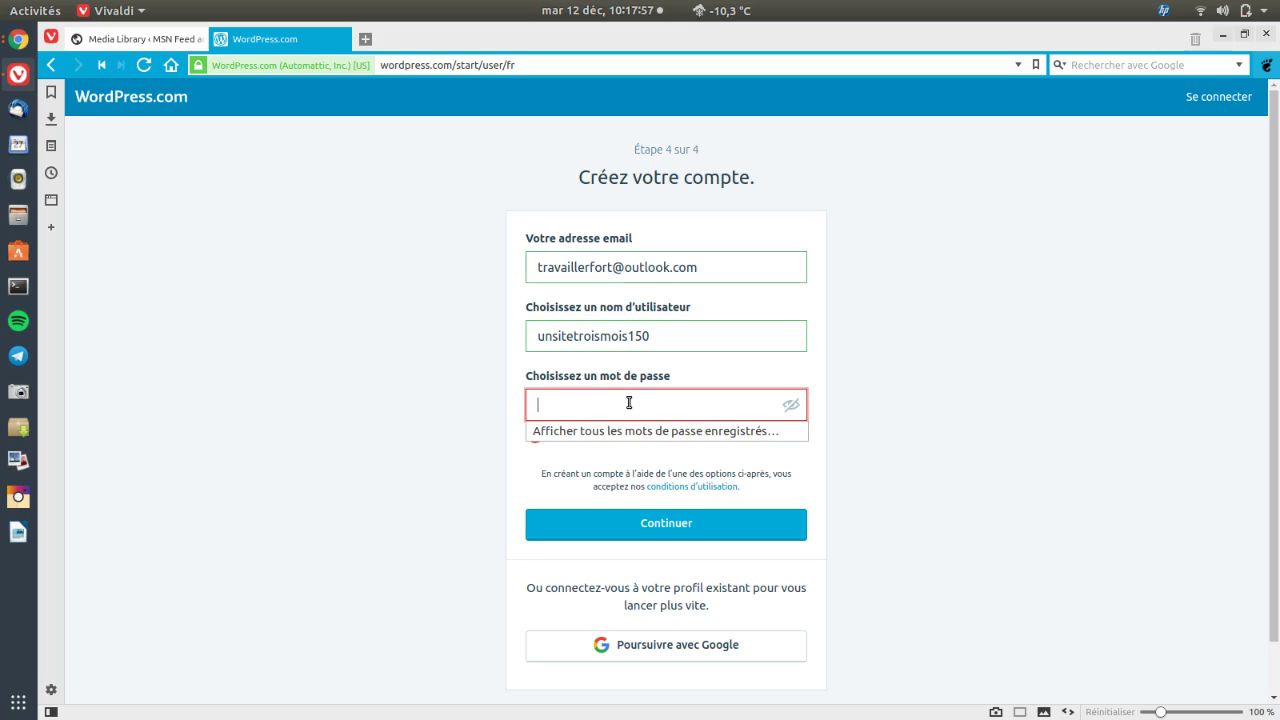
text(****)
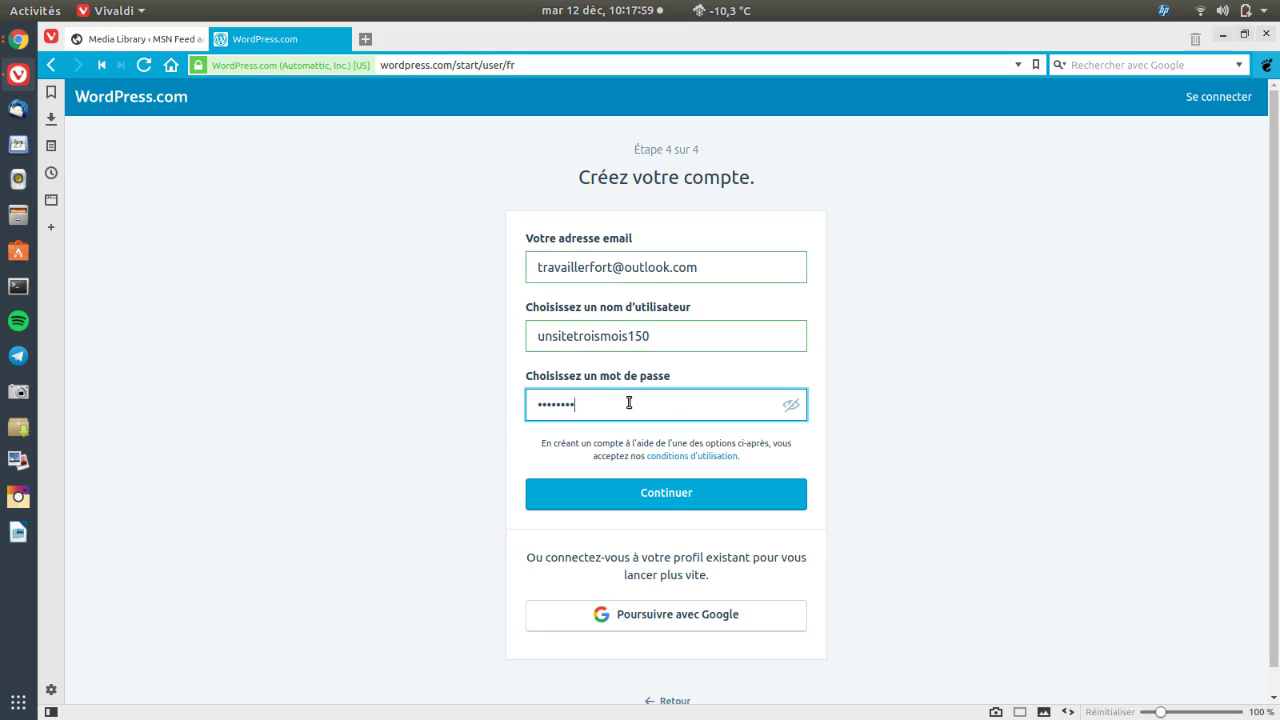
text(*)
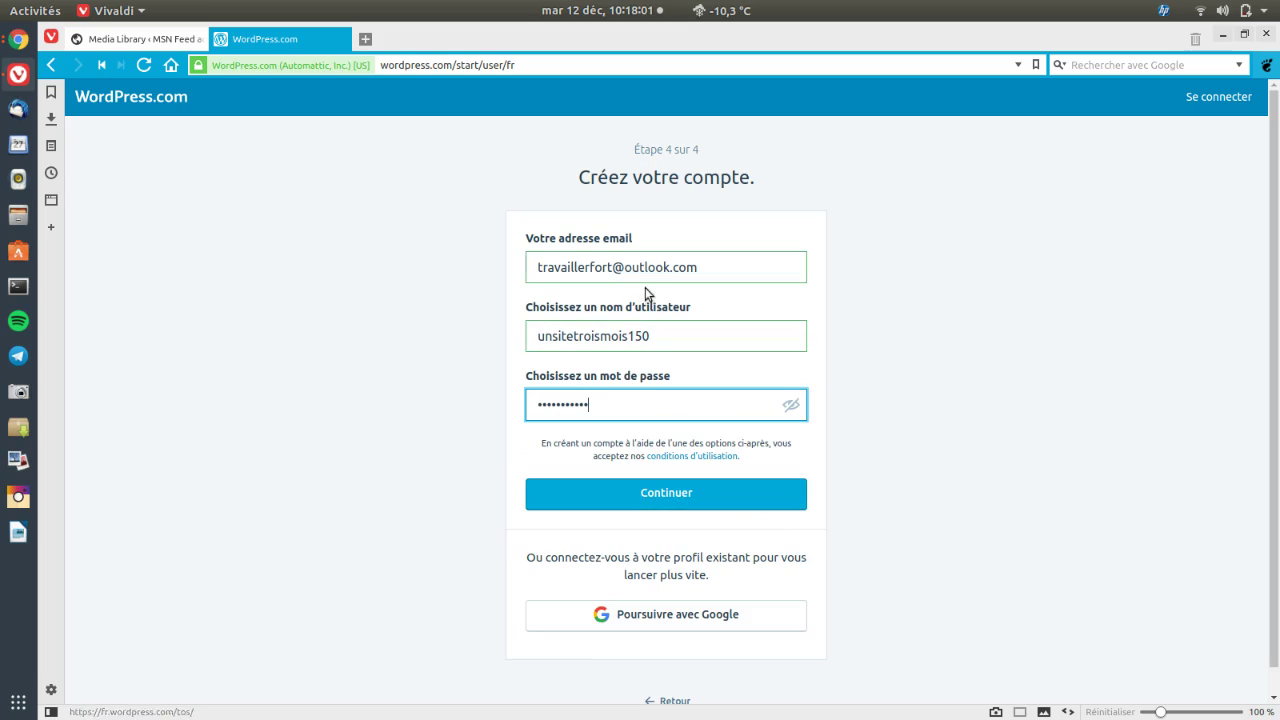
click(659, 497)
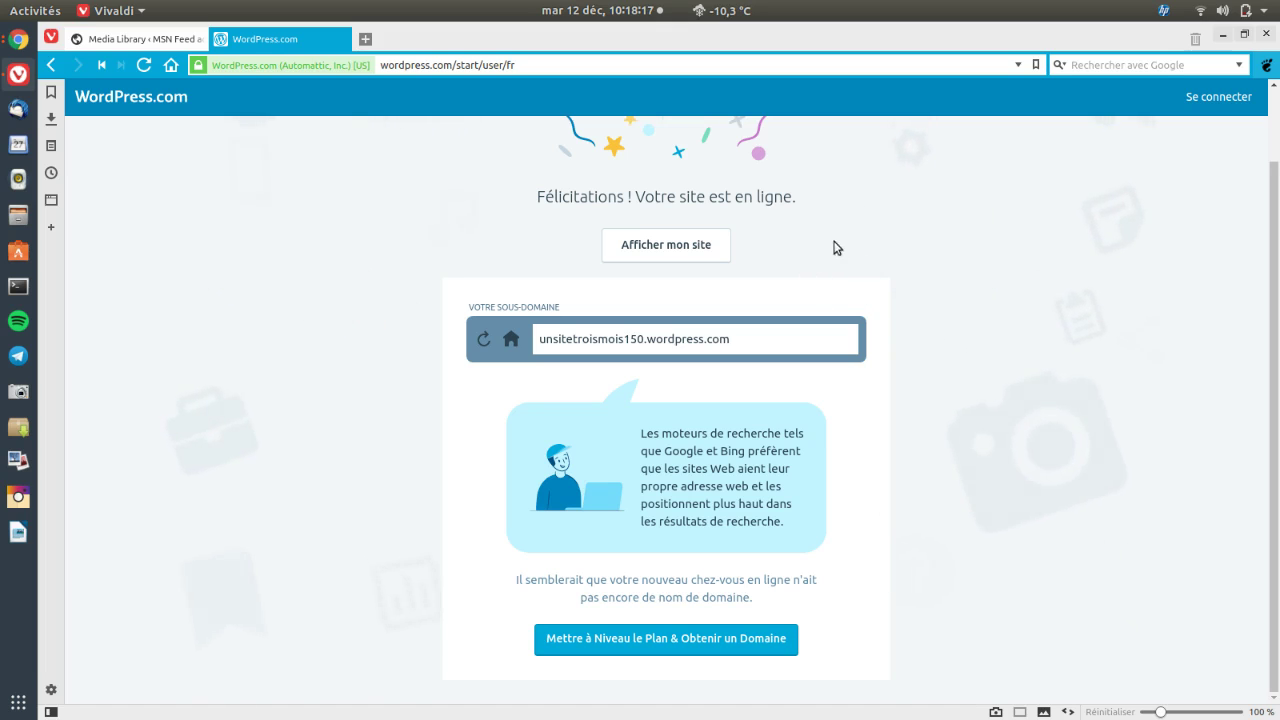
Log in to WordPress.com with the account e-mail and password, saving the password in the browser
click(1198, 104)
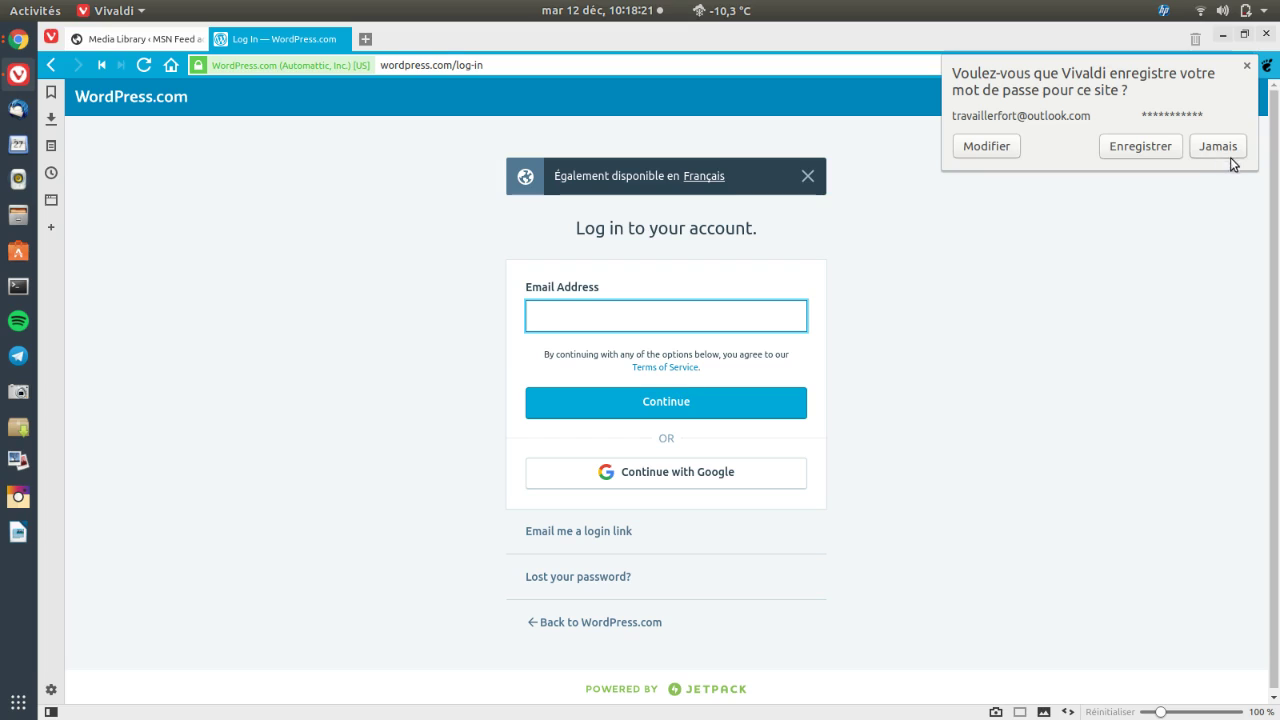
click(1145, 148)
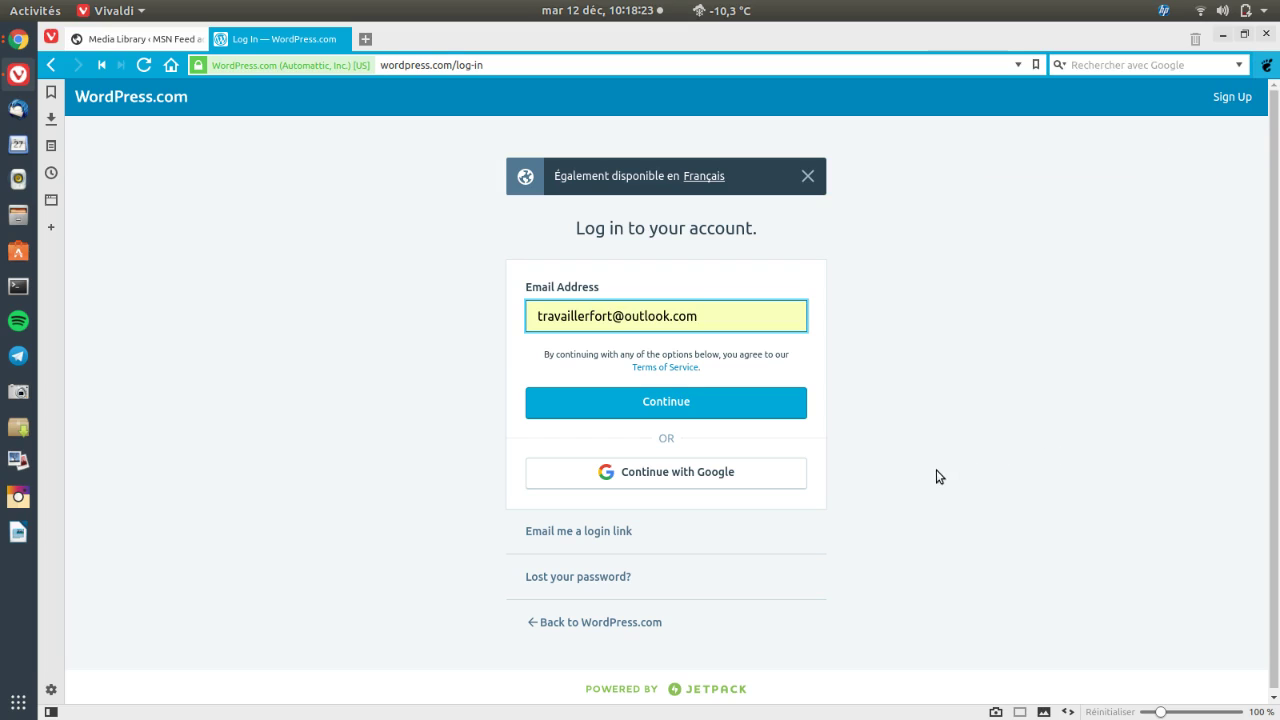
click(697, 412)
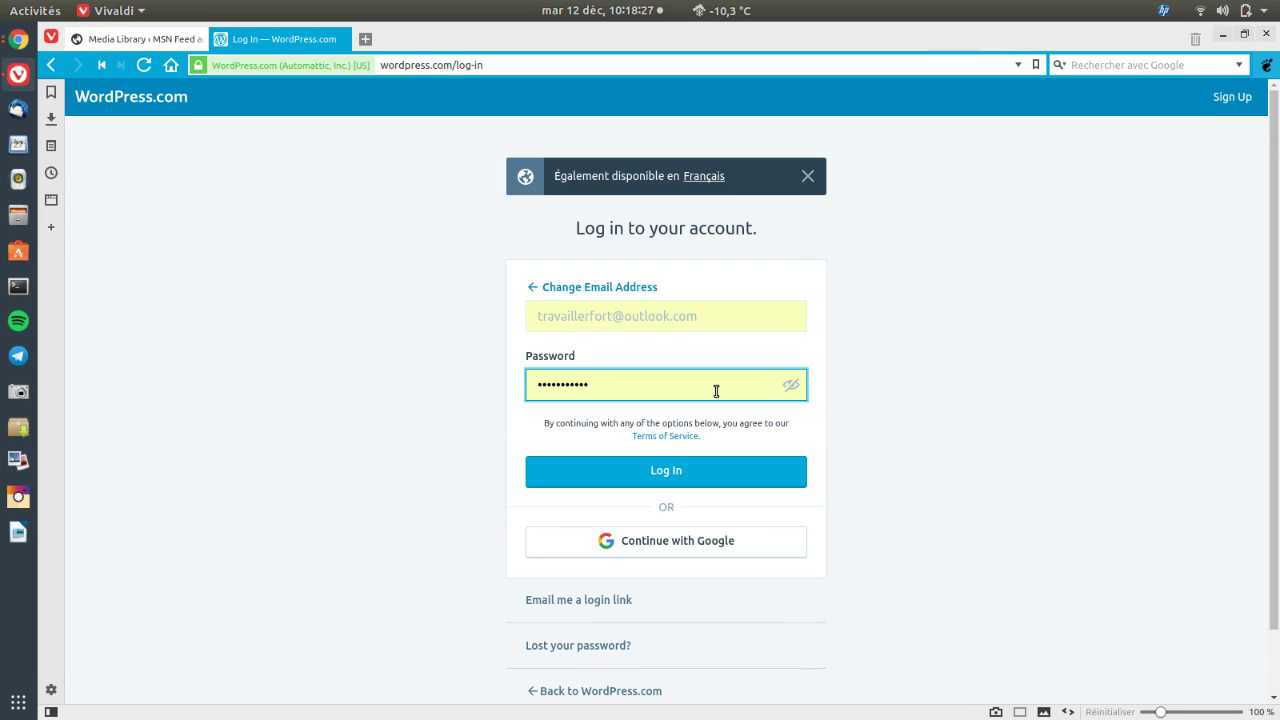
click(748, 472)
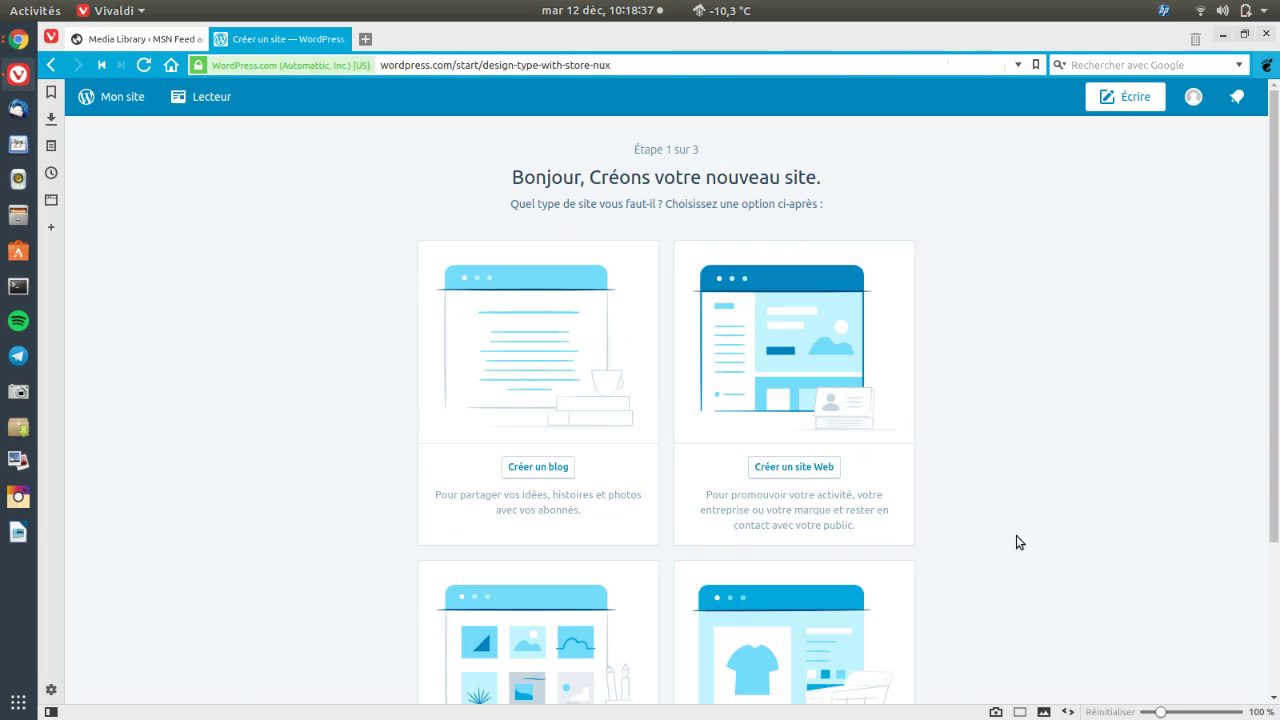
Leave the site-type chooser and open the Statistiques page for unsitetroismois150.wordpress.com
scroll(1017, 535, down, 3)
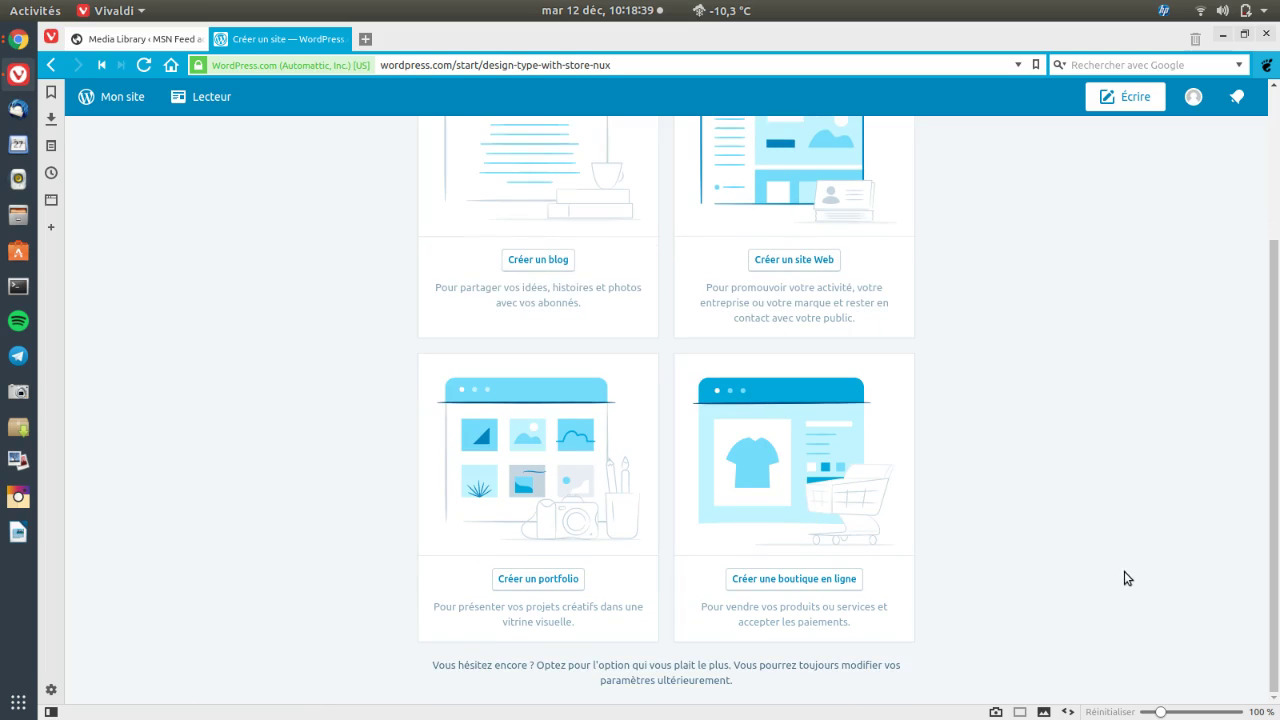
scroll(1080, 577, up, 3)
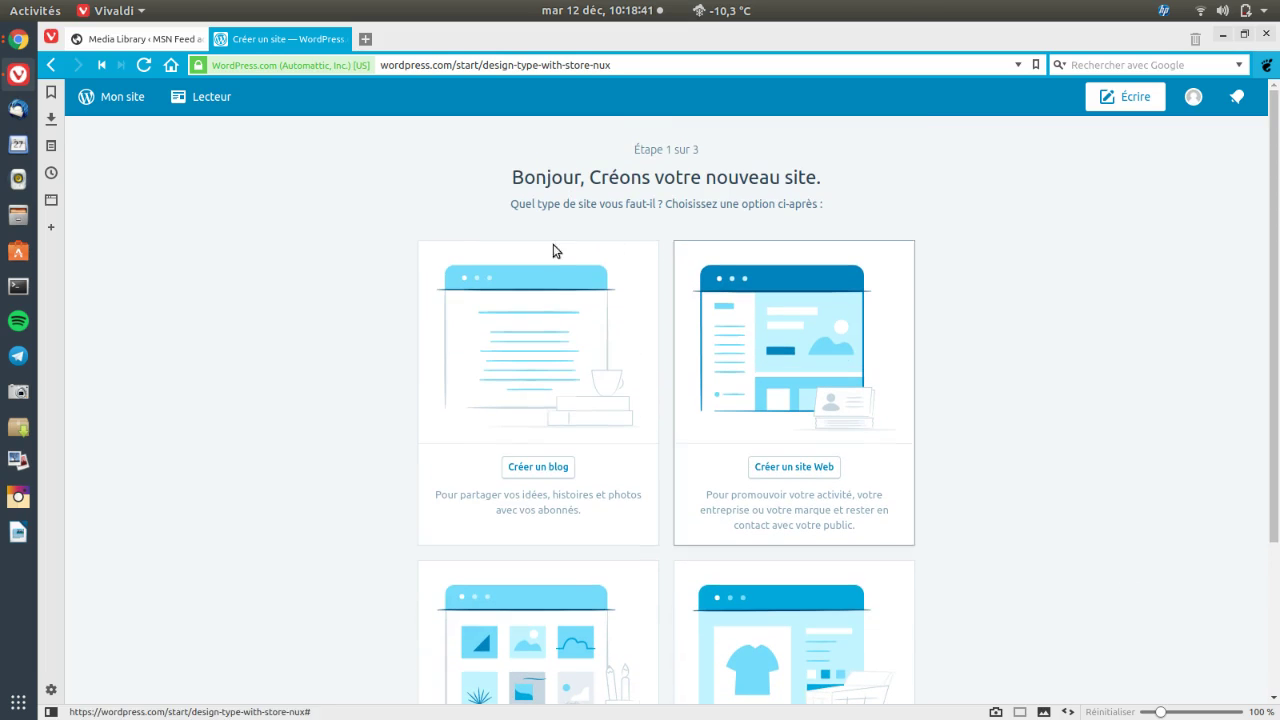
click(104, 101)
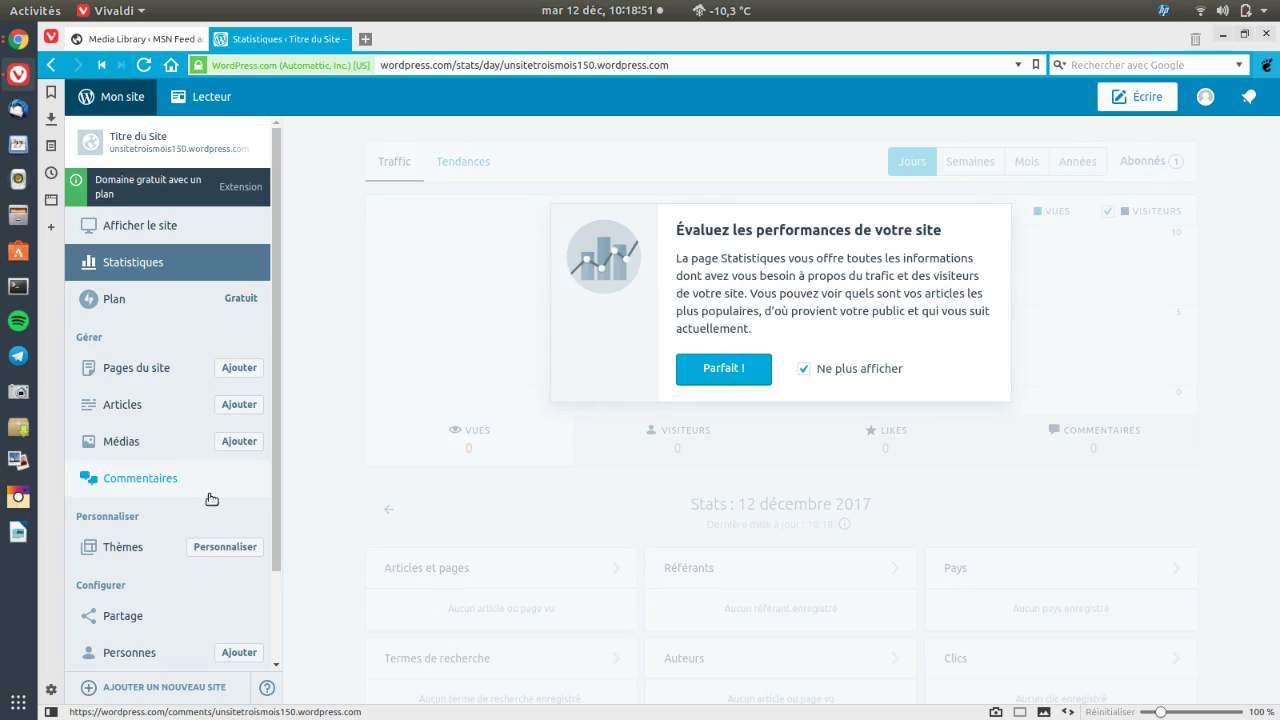
scroll(208, 510, down, 2)
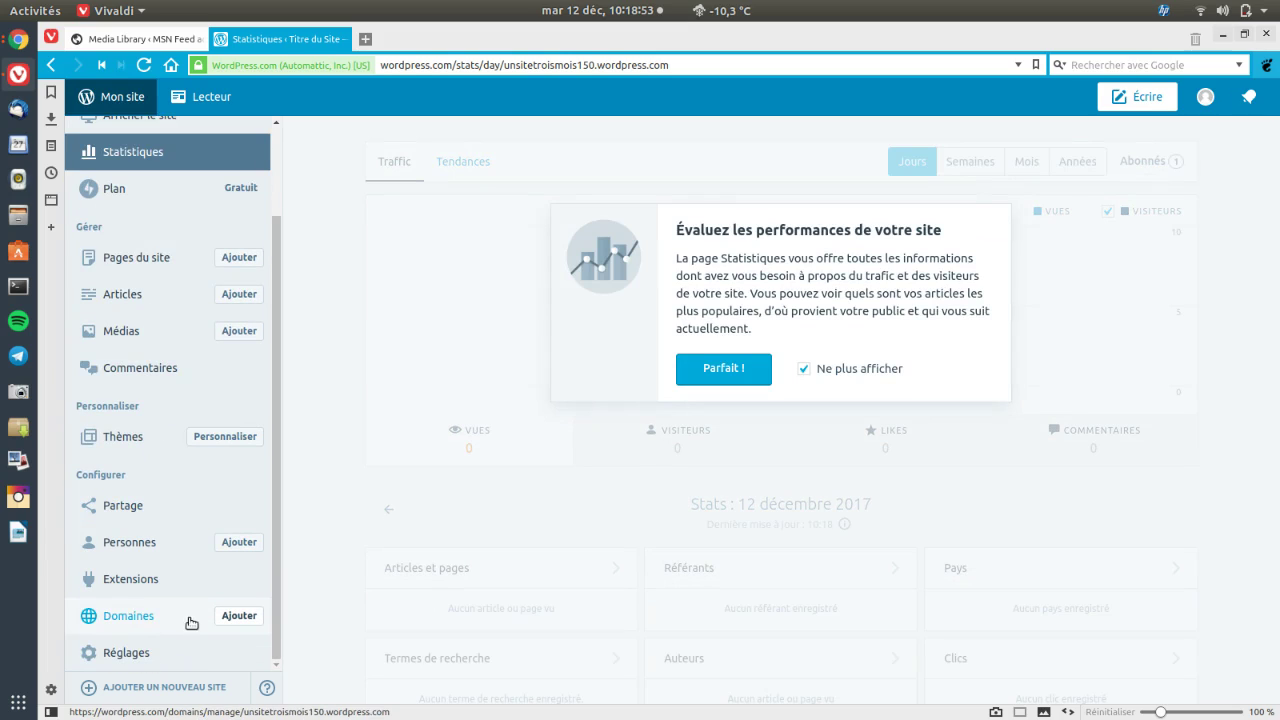
Open the site's Réglages page and scroll through its general settings
click(167, 659)
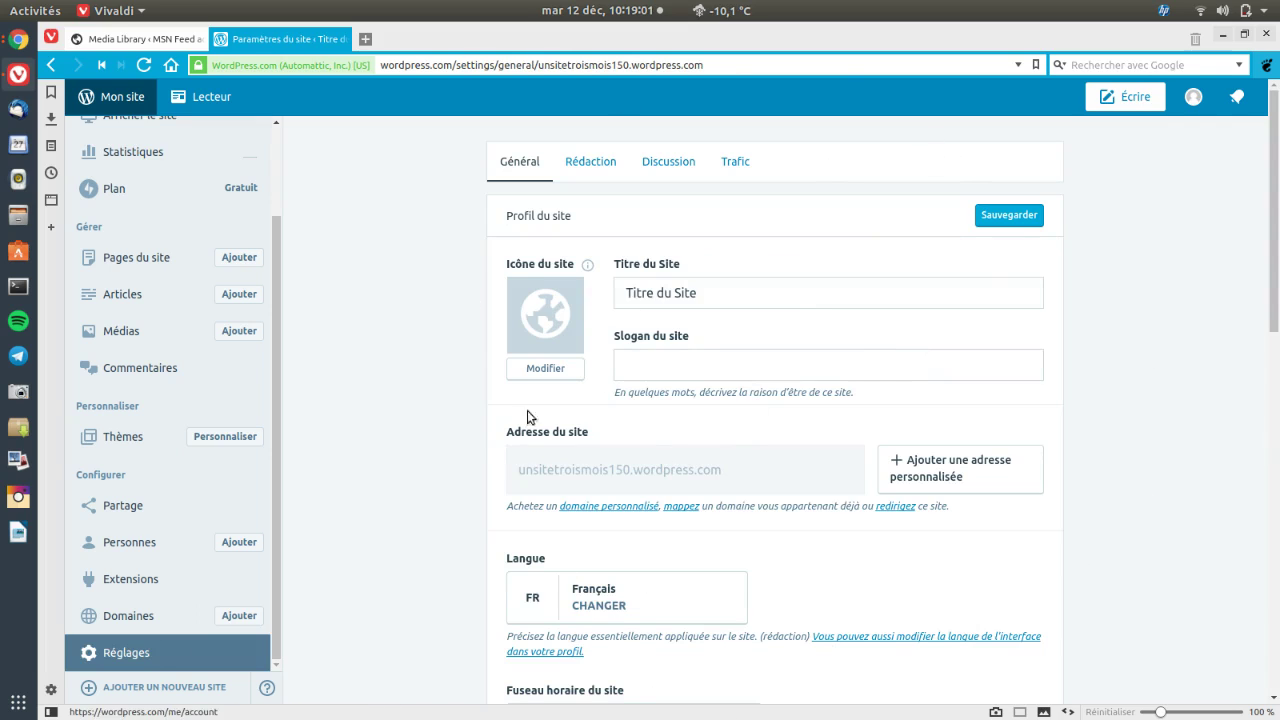
scroll(550, 460, down, 1)
scroll(784, 118, down, 3)
scroll(811, 680, down, 3)
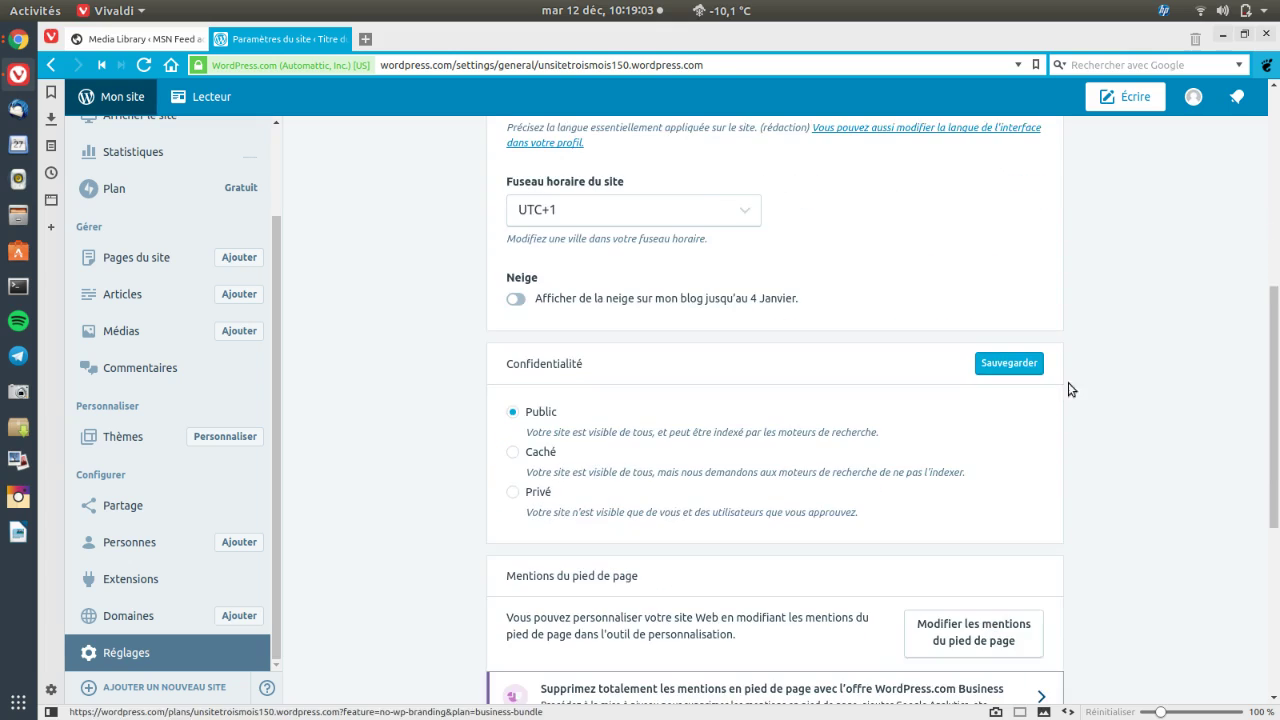
scroll(770, 623, down, 4)
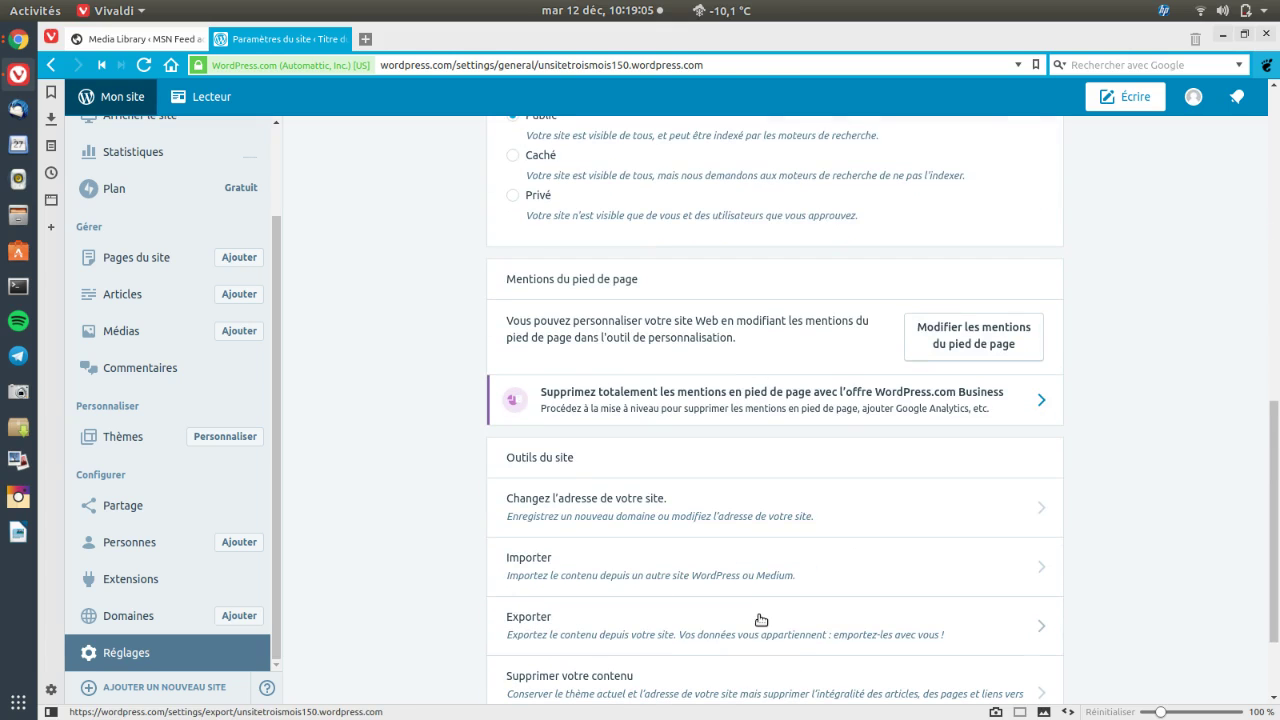
scroll(608, 517, down, 2)
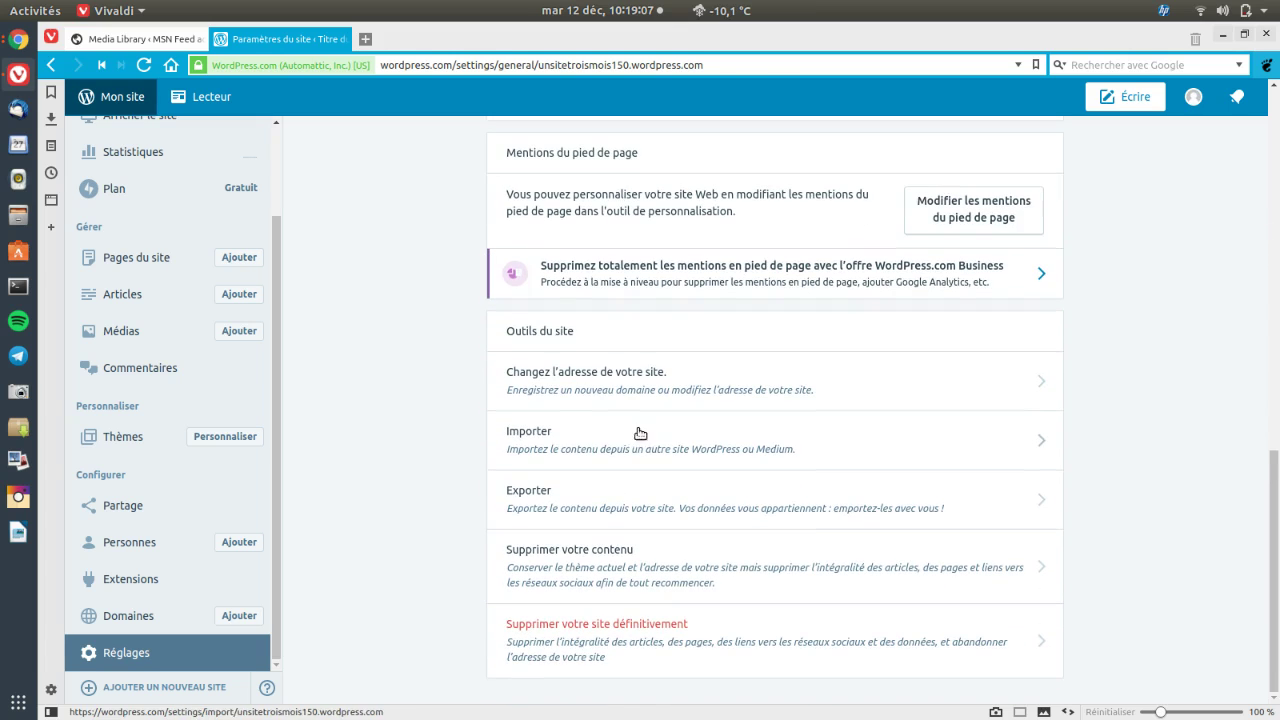
Go to change the site address, try adding a domain, then return to the Outlook inbox
click(589, 382)
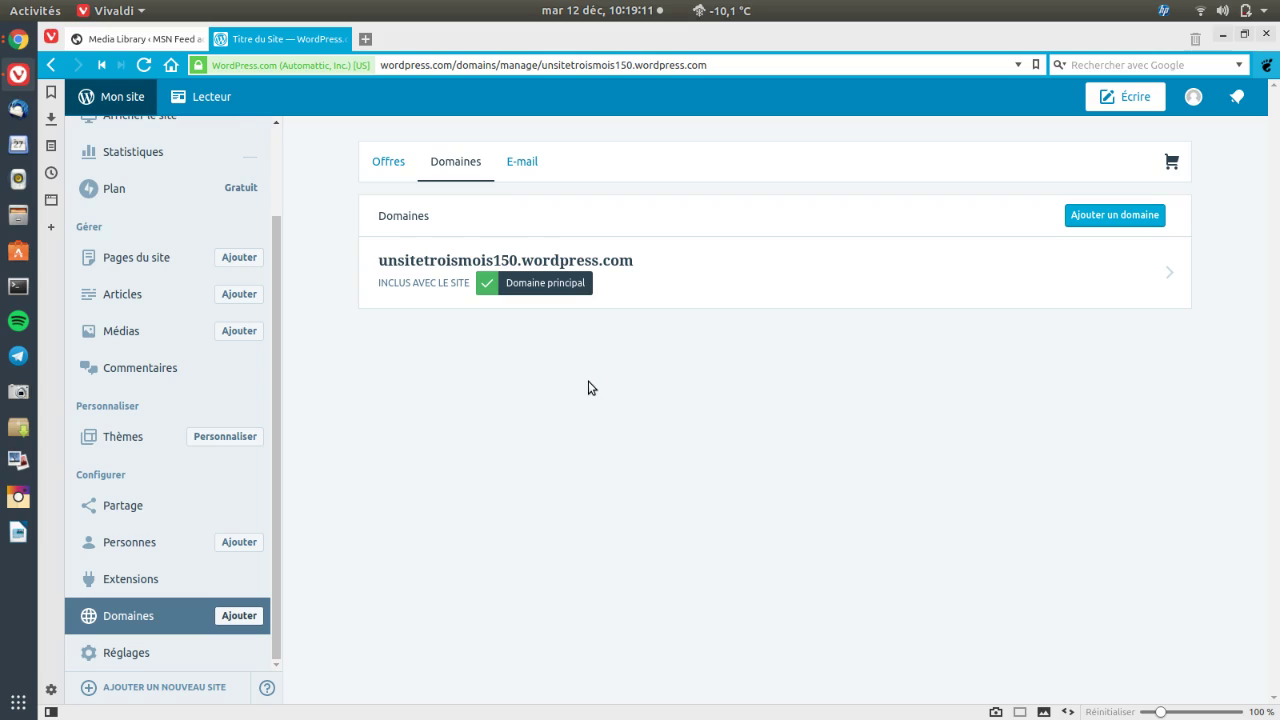
click(1135, 218)
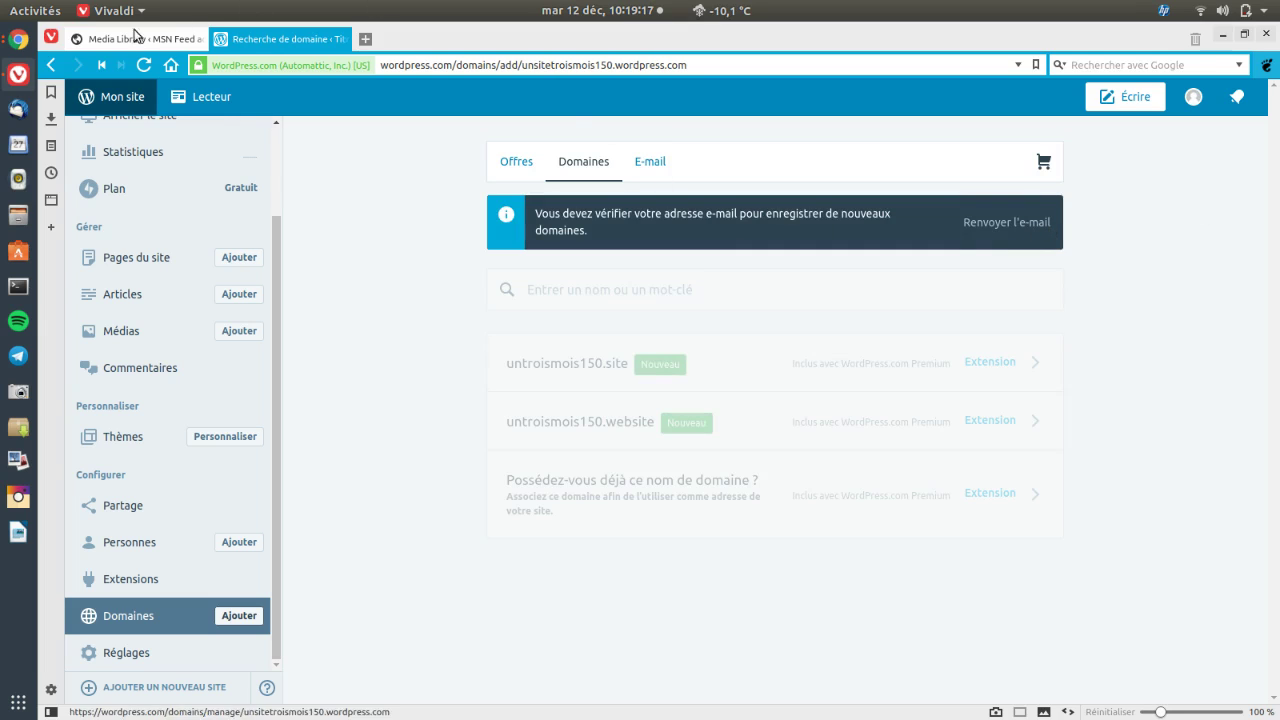
key(alt+Tab)
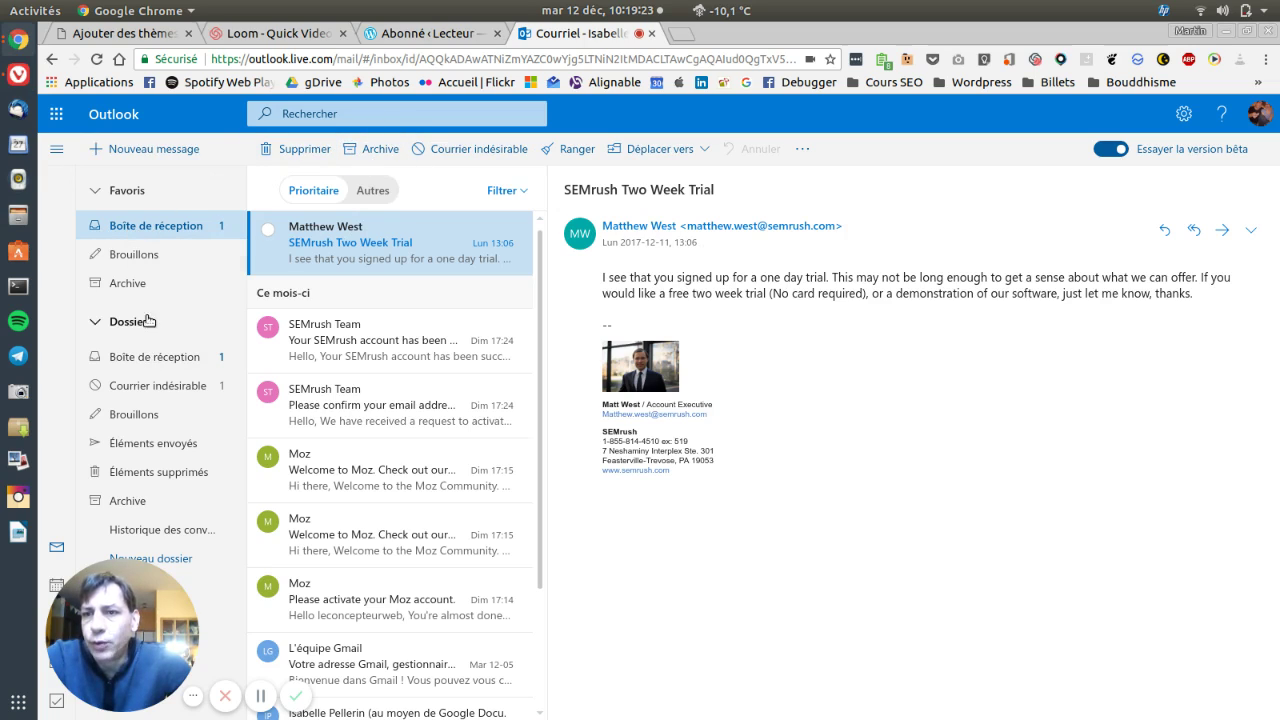
click(140, 256)
click(158, 228)
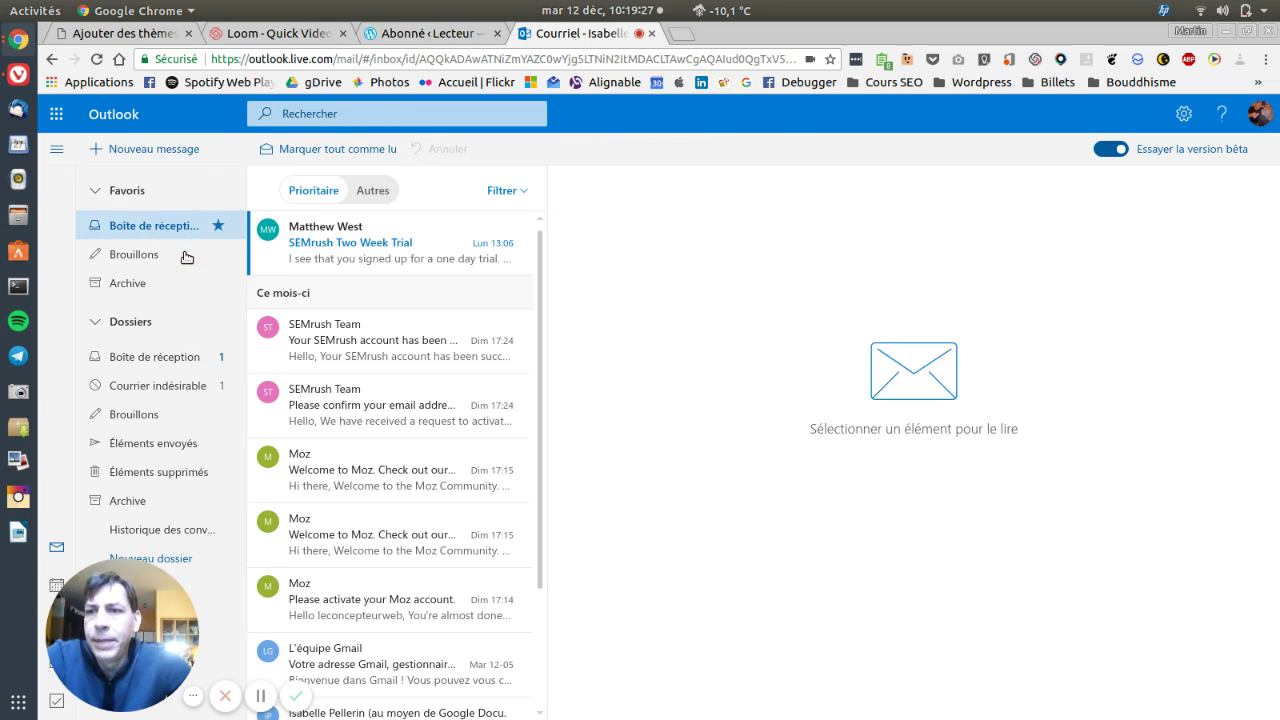
click(152, 386)
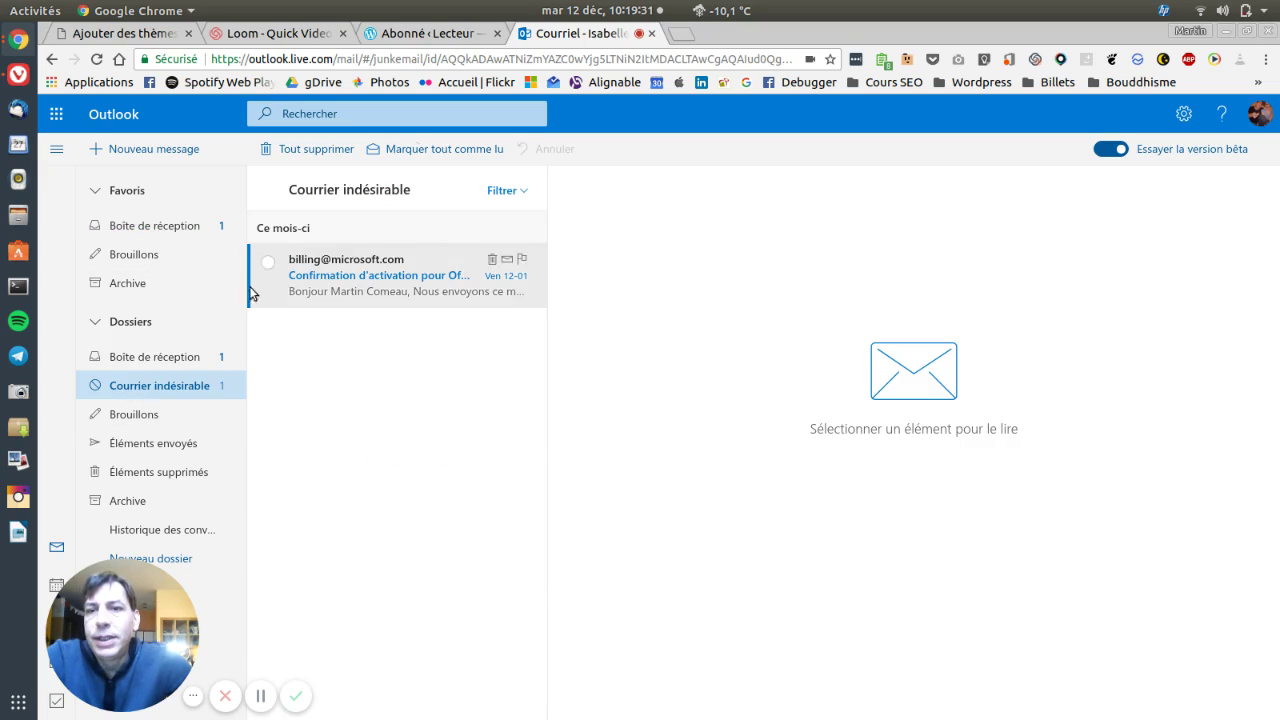
click(172, 232)
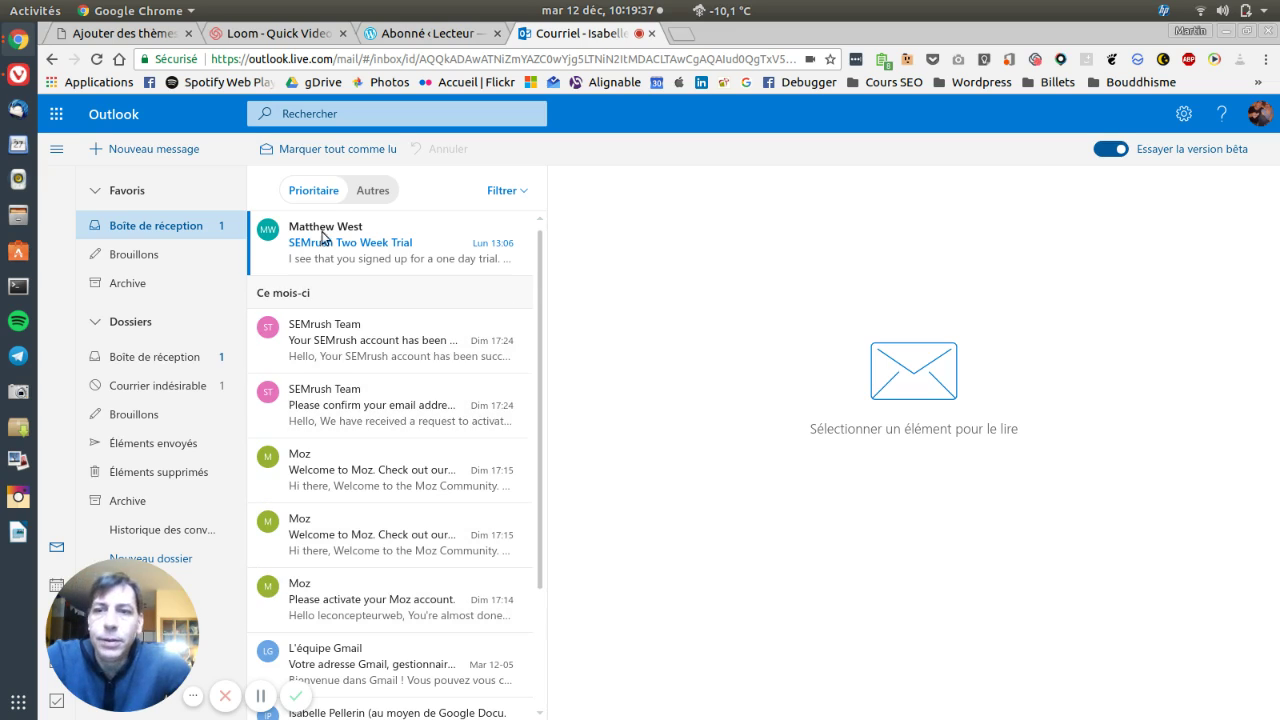
click(145, 257)
click(166, 231)
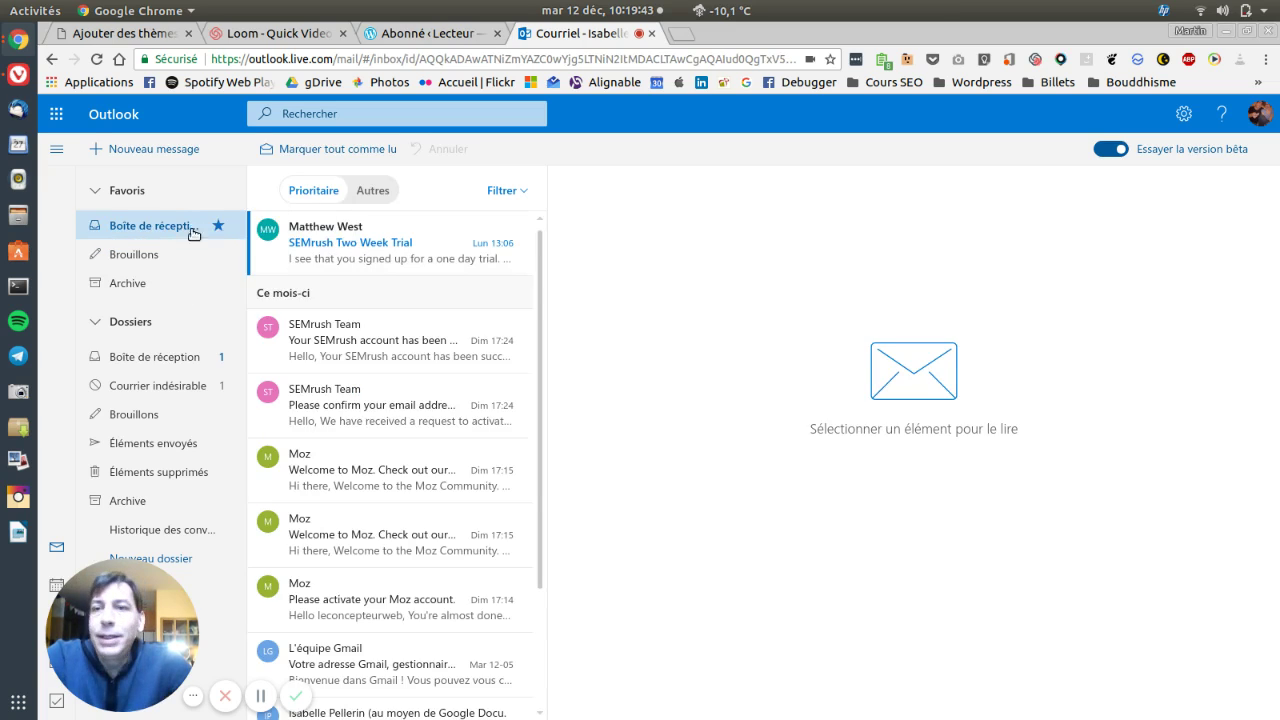
scroll(439, 522, down, 3)
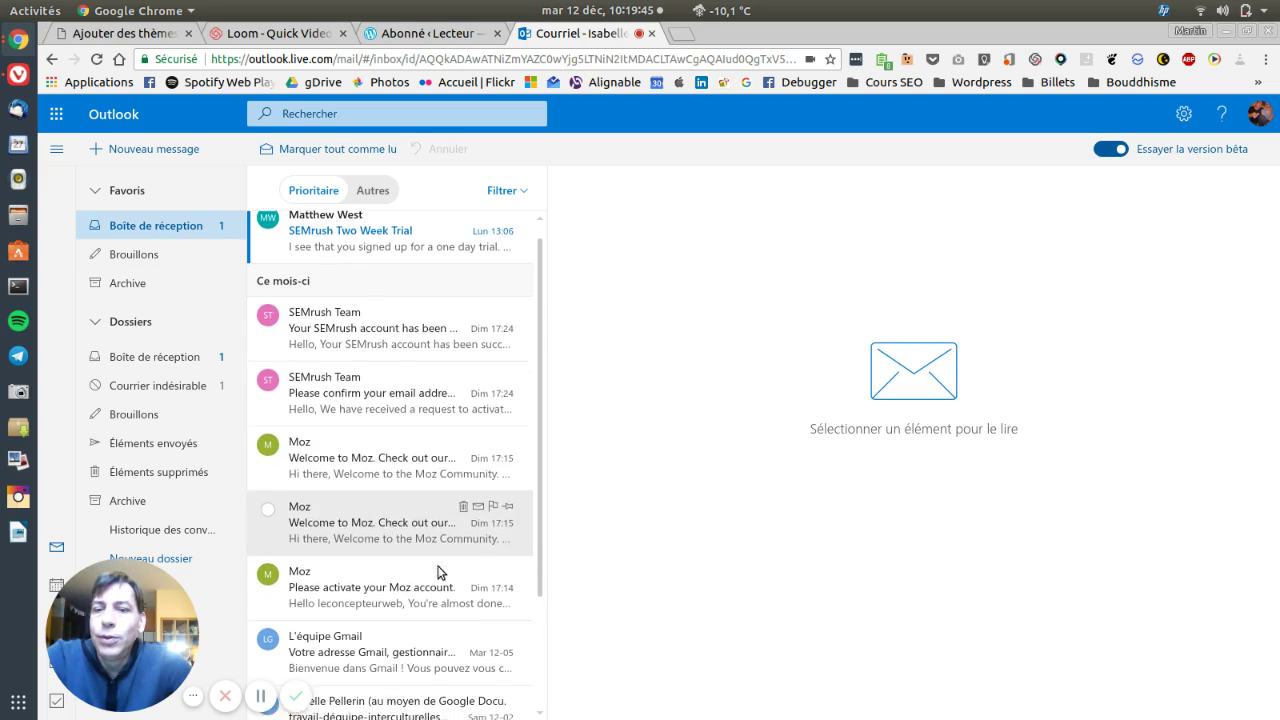
scroll(437, 569, up, 3)
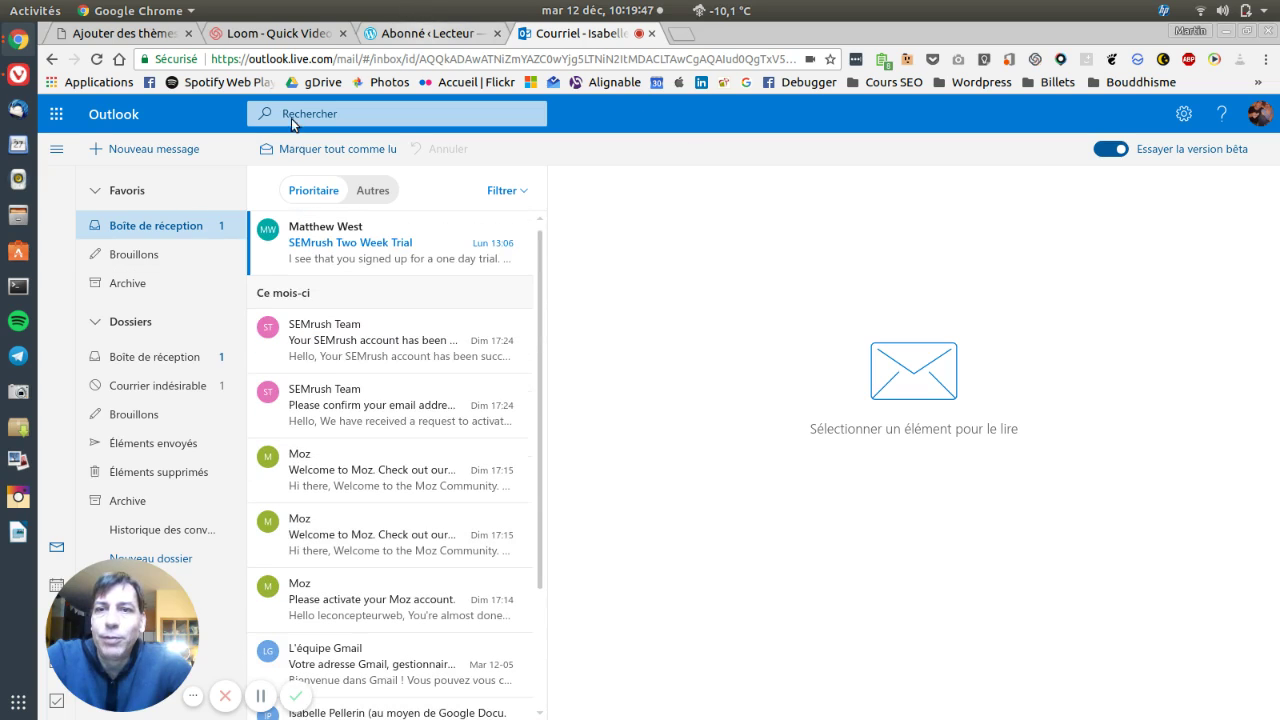